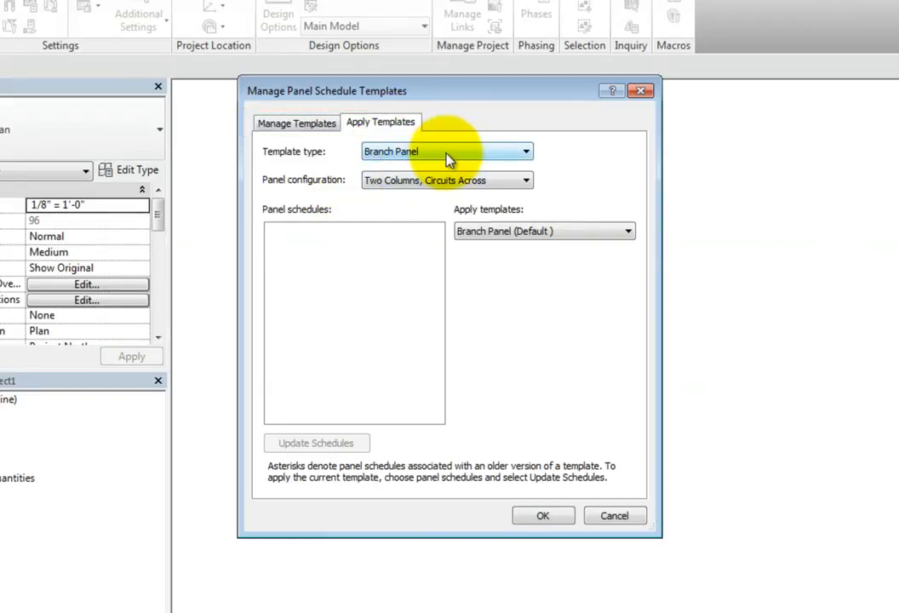
Step: Check which templates can be applied to branch panel schedules and return to managing the templates
click(602, 233)
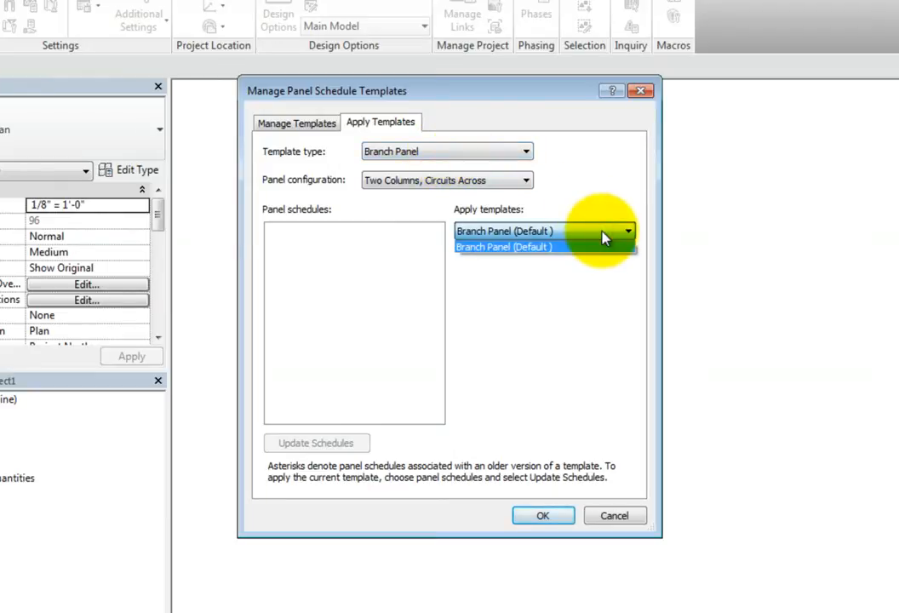
click(602, 234)
click(320, 127)
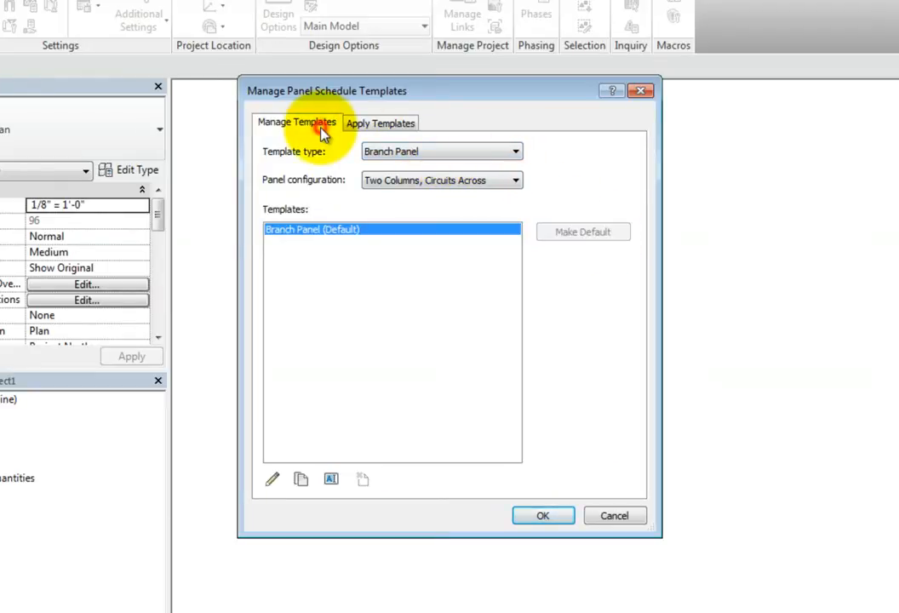
Step: Review the Branch Panel templates for the Two Columns, Circuits Down and One Column configurations
click(513, 151)
click(513, 153)
click(514, 182)
click(511, 207)
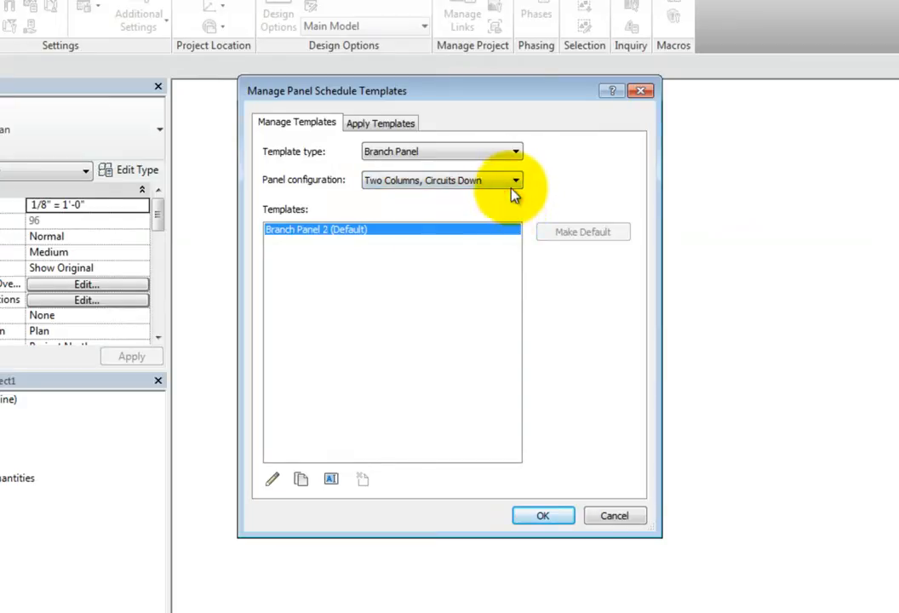
click(514, 185)
click(510, 219)
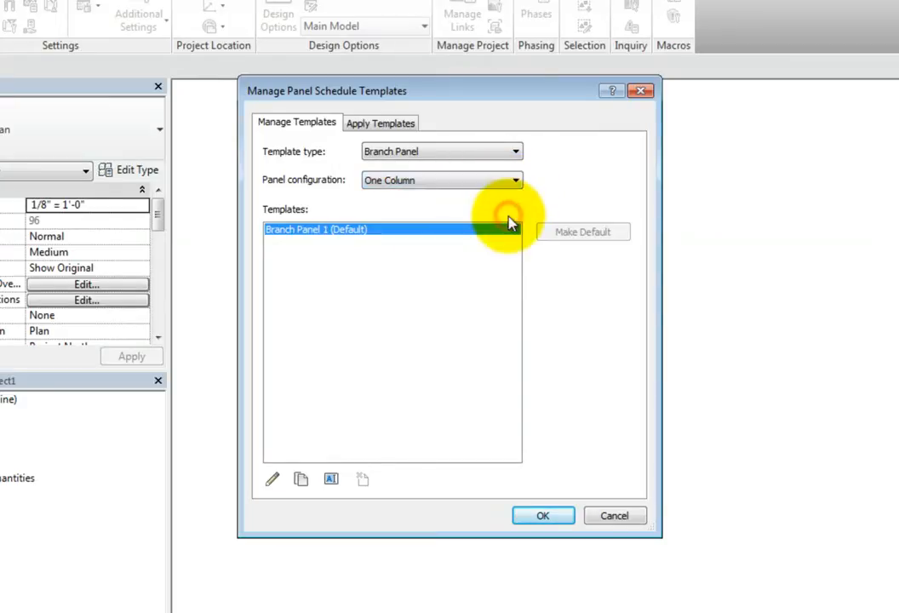
Step: Review the Data Panel and Switchboard templates, return to the Branch Panel type and check its panel configuration choices
click(512, 152)
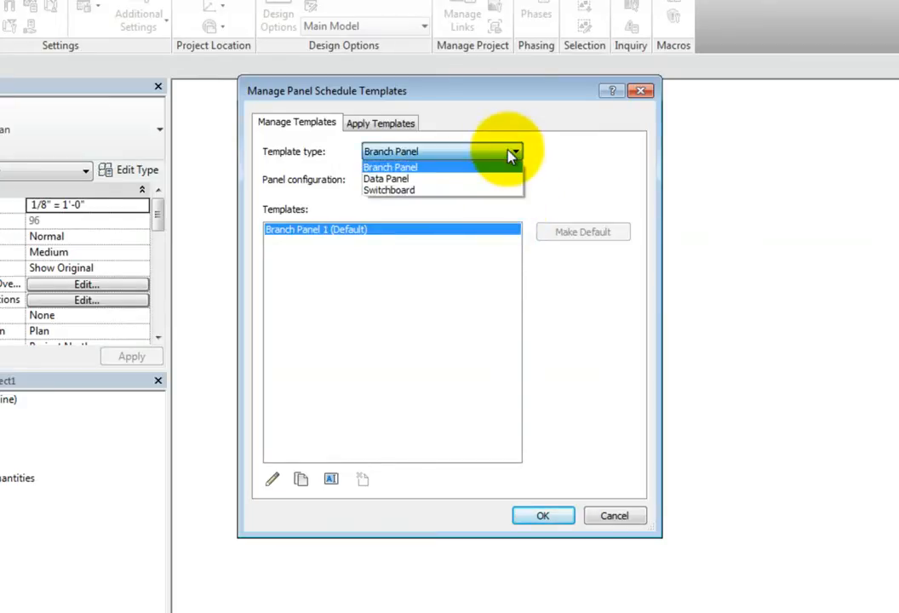
click(508, 179)
click(514, 152)
click(502, 189)
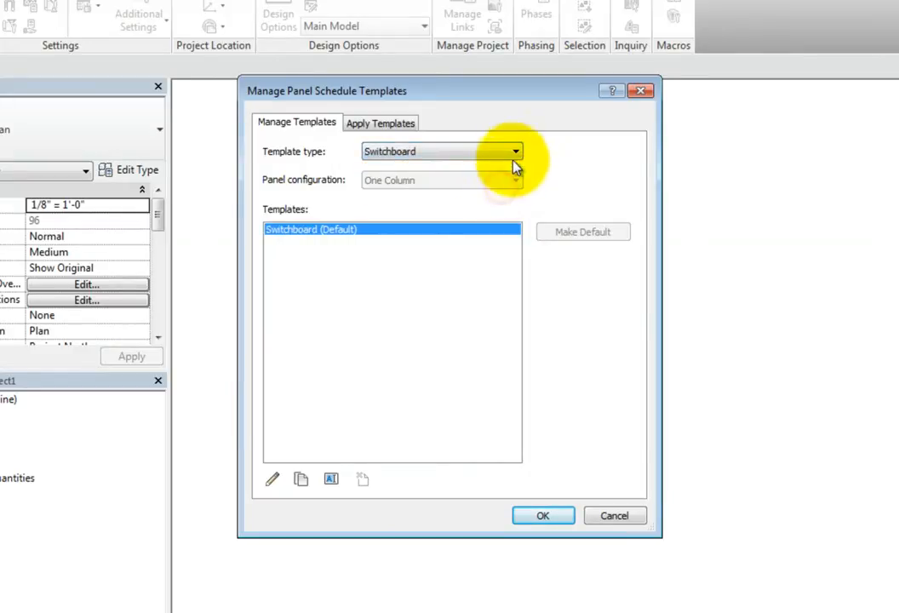
click(515, 154)
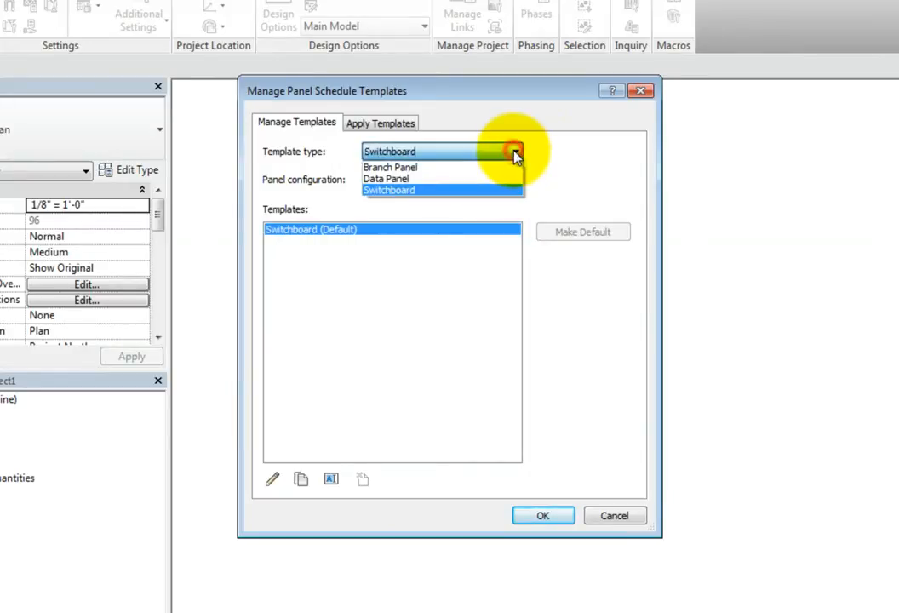
click(510, 169)
click(514, 179)
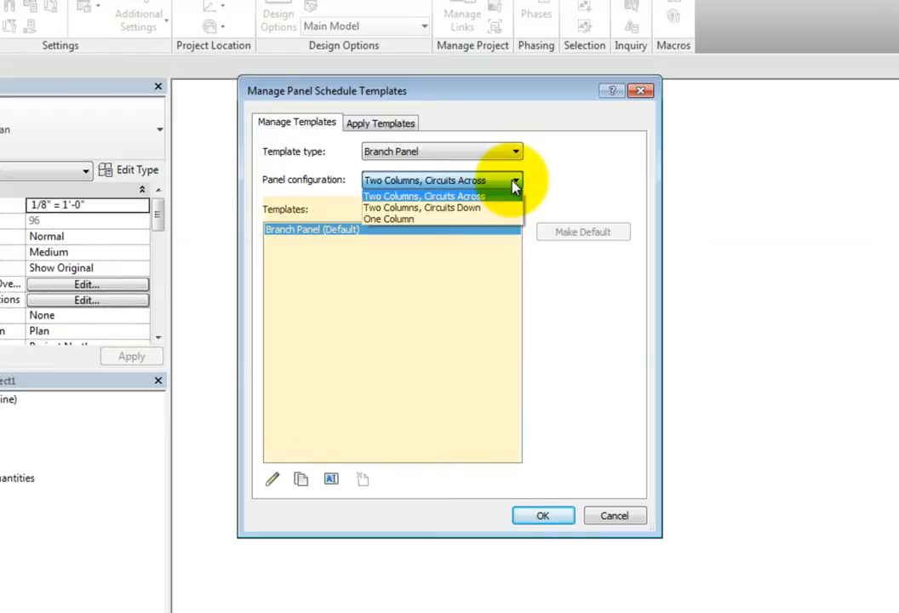
click(514, 181)
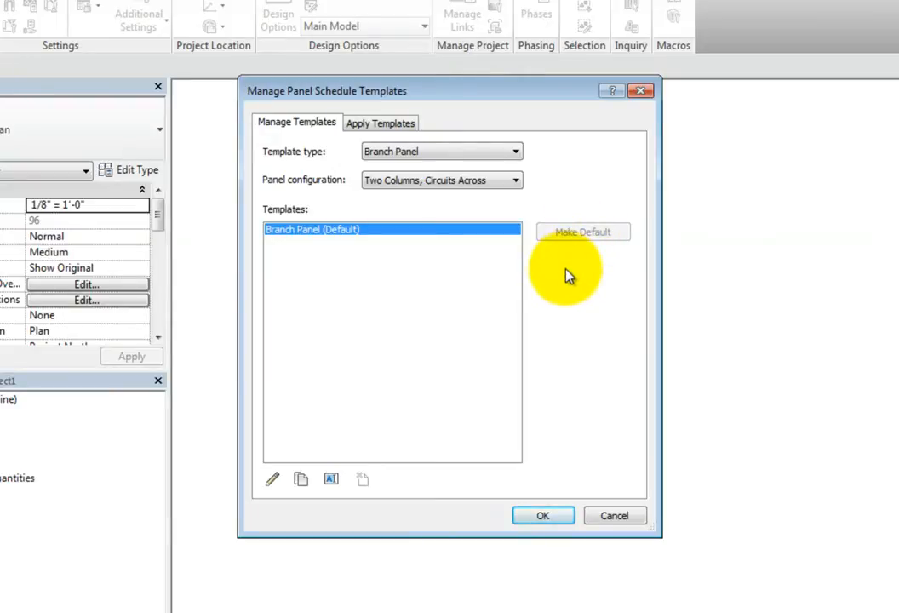
Step: Open the Branch Panel 2 template from the Two Columns, Circuits Down configuration for editing
click(513, 184)
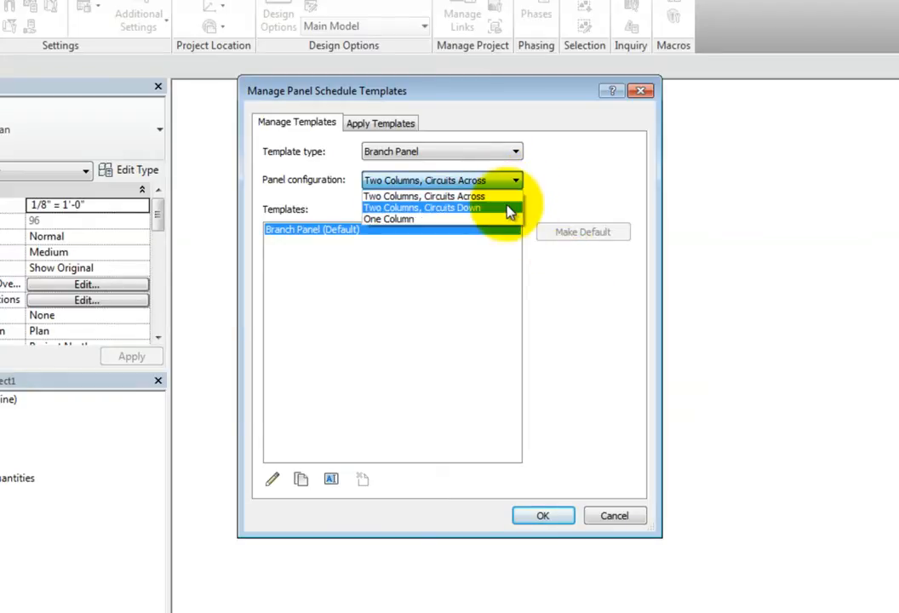
click(508, 208)
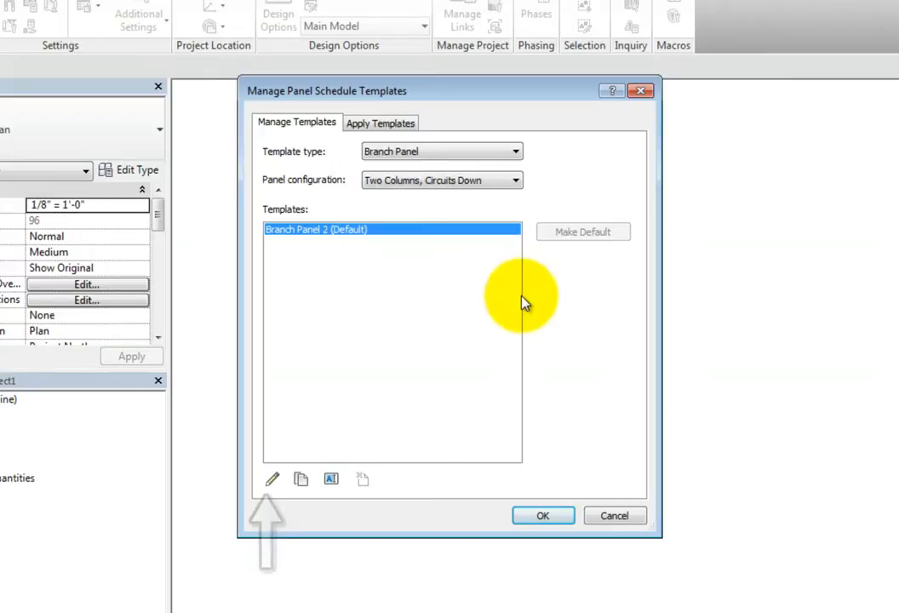
click(272, 480)
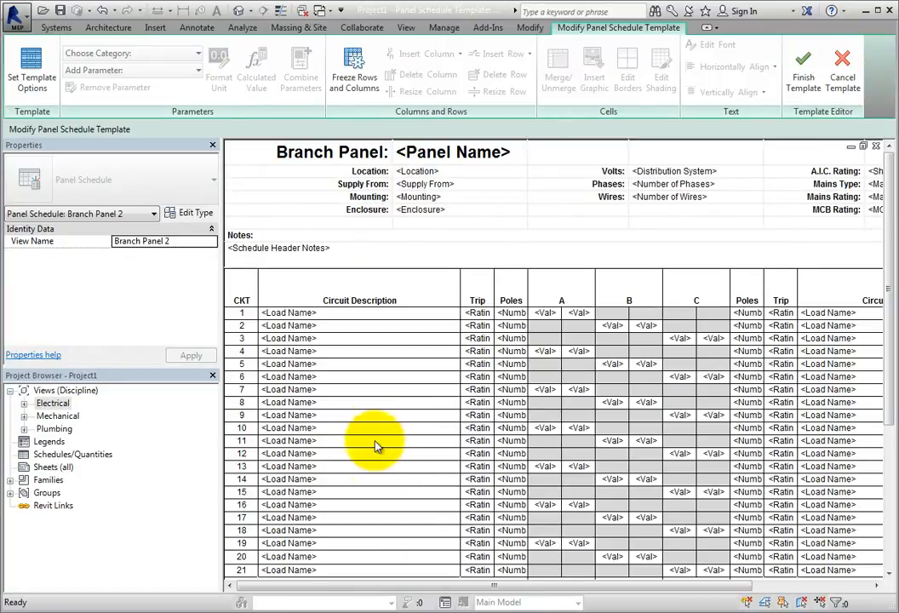
Step: Open the template options and look through the Circuit Table, Loads Summary and General Settings
mouse_move(406, 585)
mouse_down()
mouse_move(538, 586)
mouse_move(400, 585)
mouse_up()
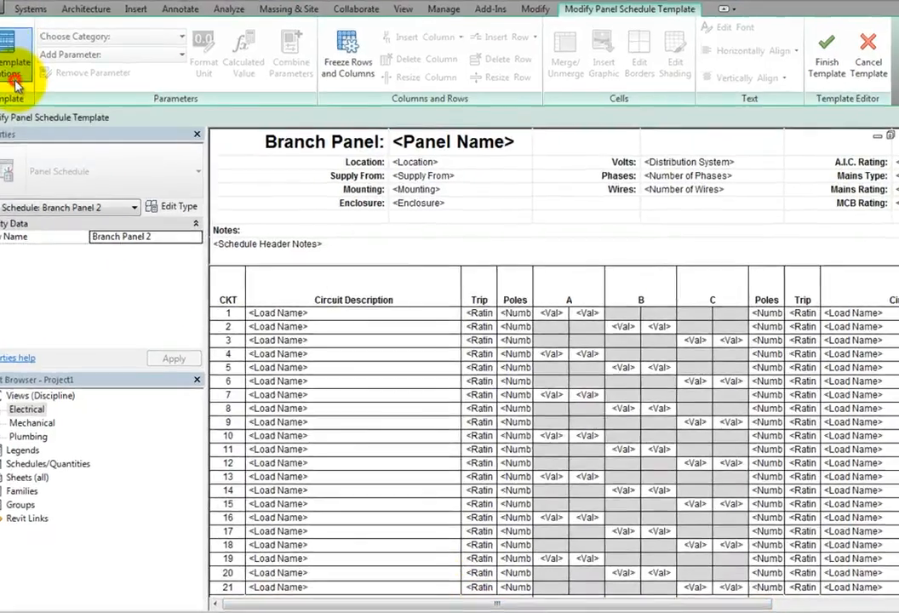
click(17, 85)
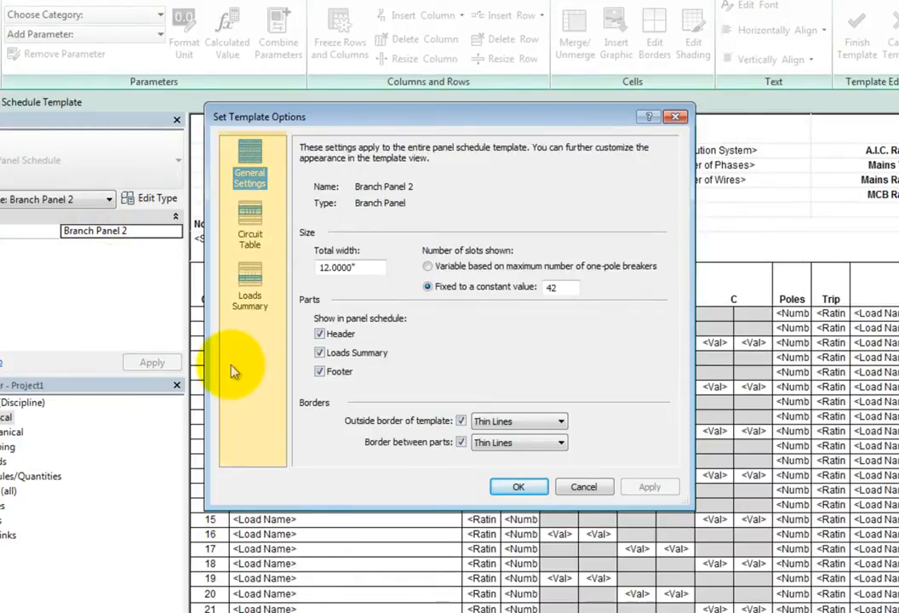
click(255, 232)
click(249, 285)
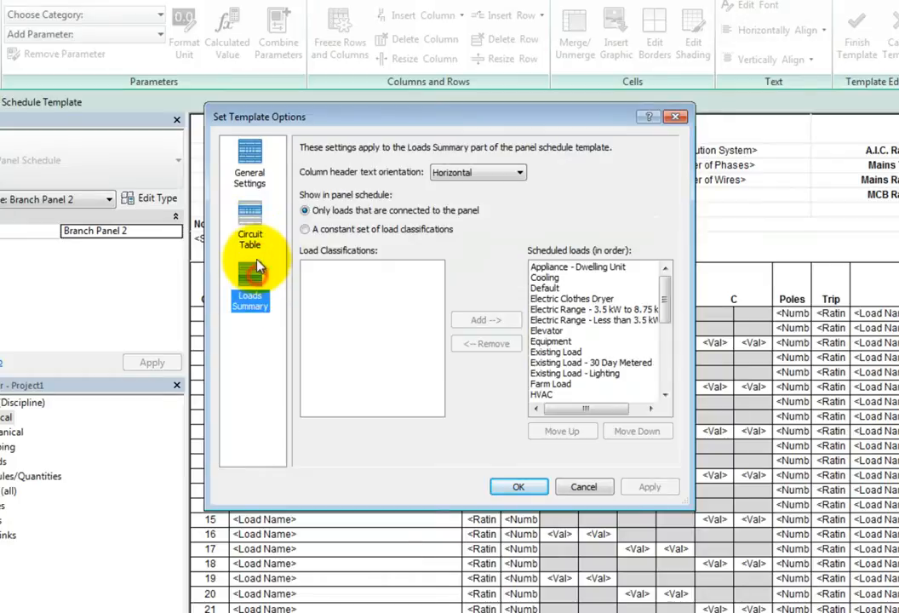
click(255, 220)
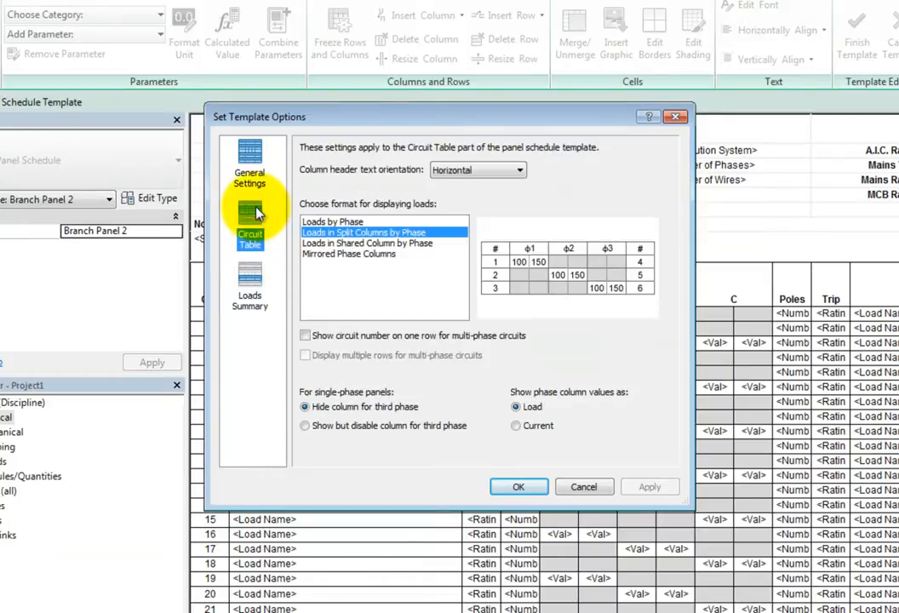
click(245, 277)
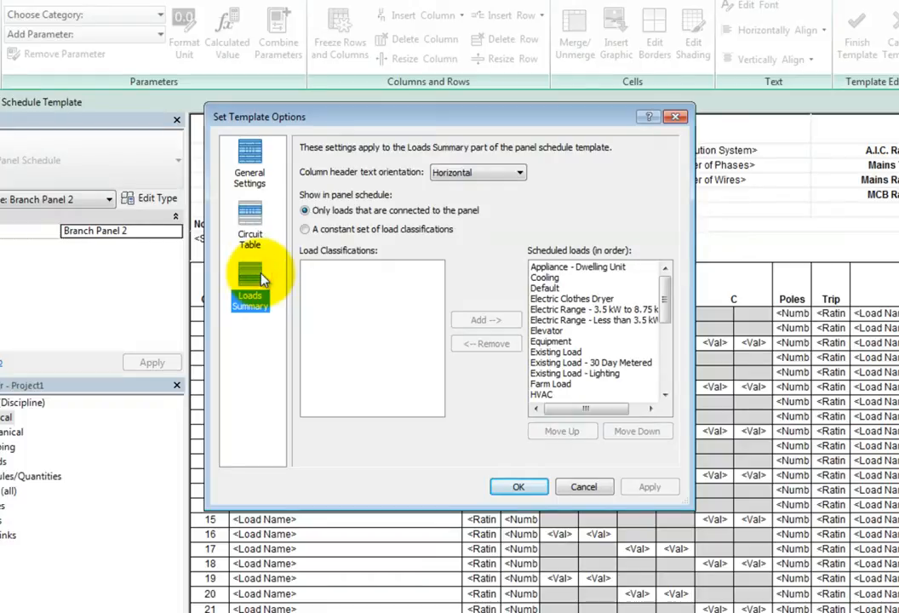
click(252, 189)
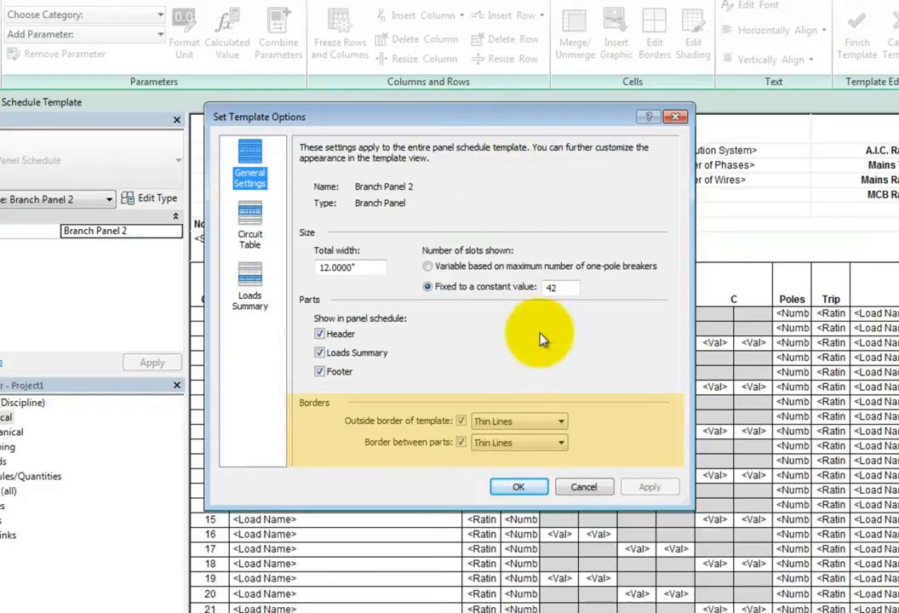
Step: Try switching off the outside border and the border between parts, restoring each one
click(461, 421)
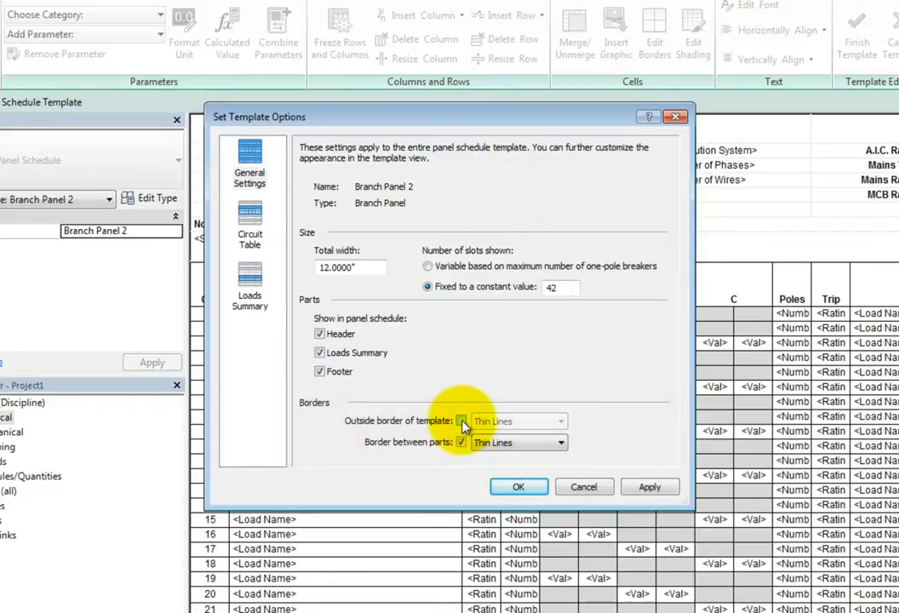
click(461, 421)
click(460, 443)
click(461, 442)
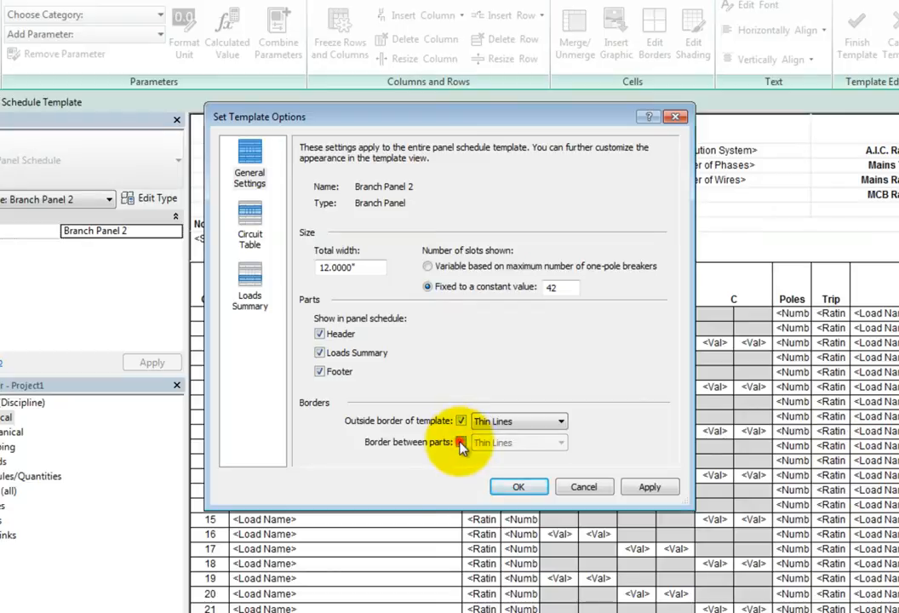
Step: Examine the line styles offered for the outside border and the border between parts
click(554, 425)
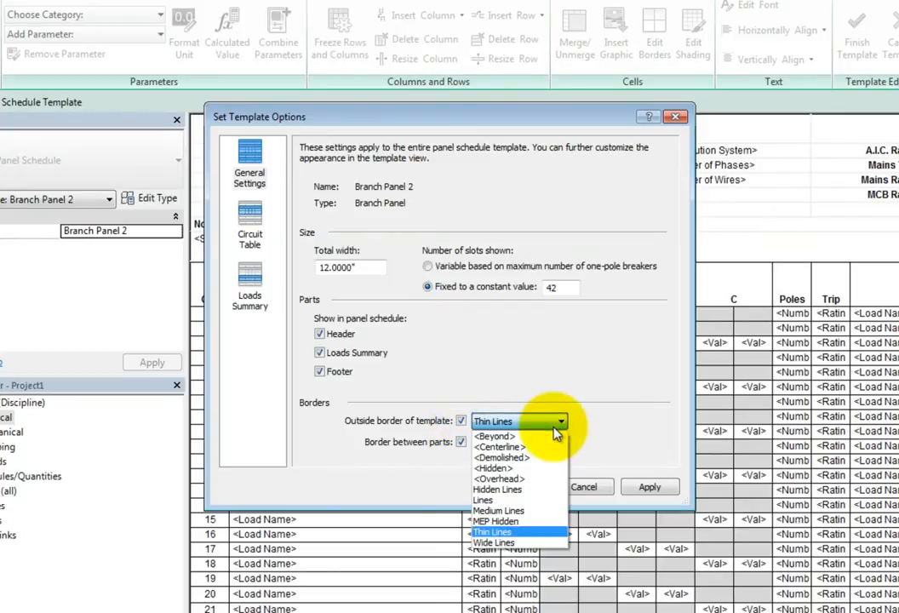
click(558, 425)
click(561, 444)
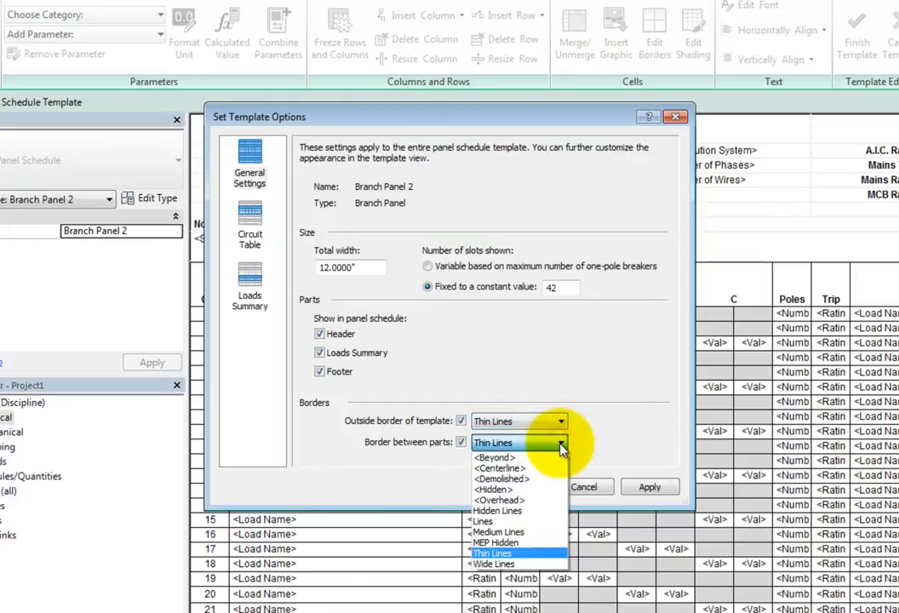
click(561, 445)
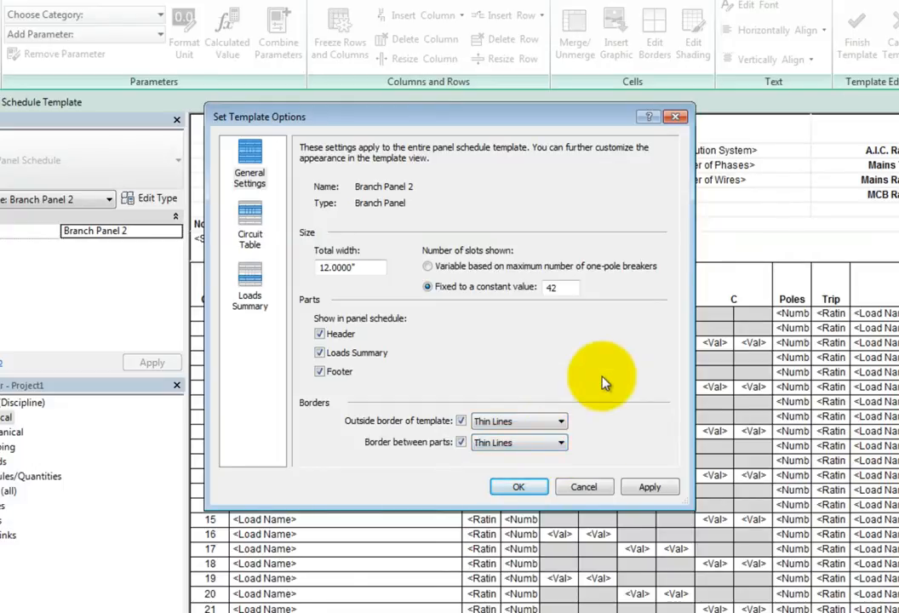
Step: Examine the column header text orientation choices for the Circuit Table
click(255, 234)
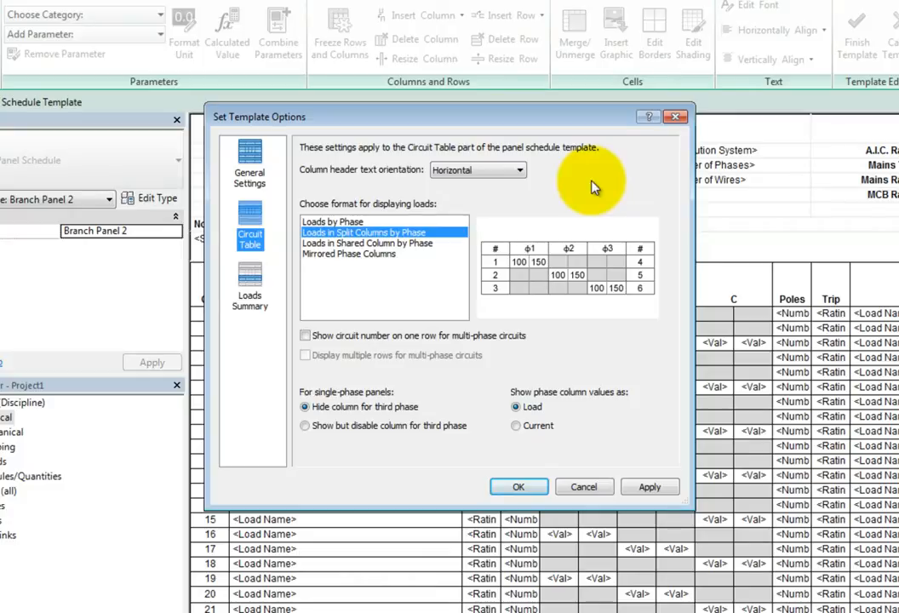
click(519, 171)
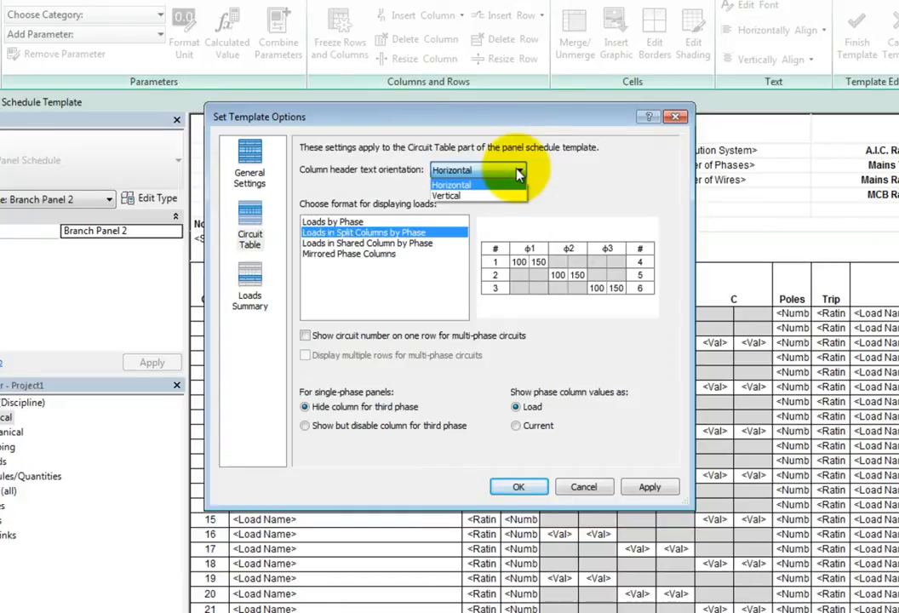
click(412, 169)
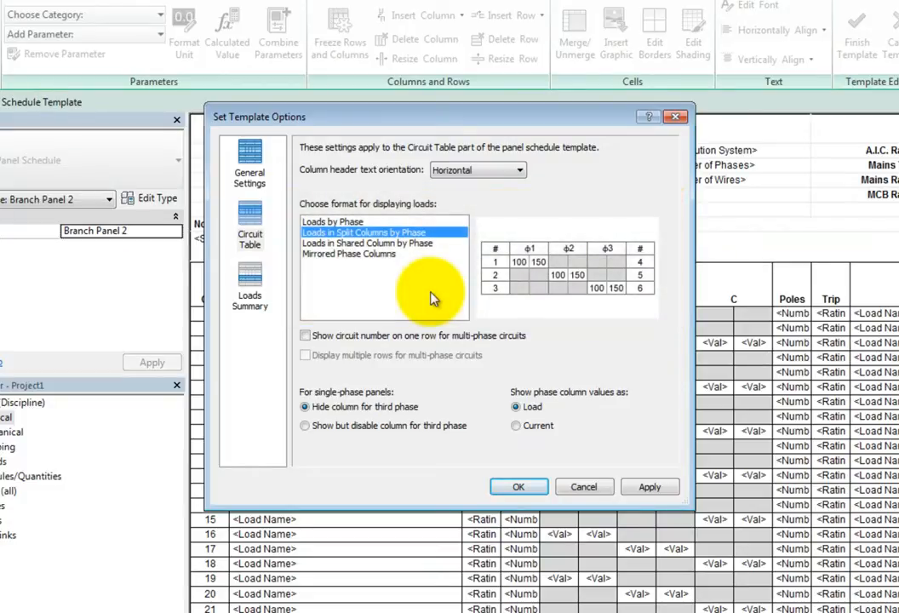
Step: Try the other load display formats and one-row circuit numbering, restoring Loads in Split Columns by Phase with one-row numbering off
click(420, 245)
click(403, 255)
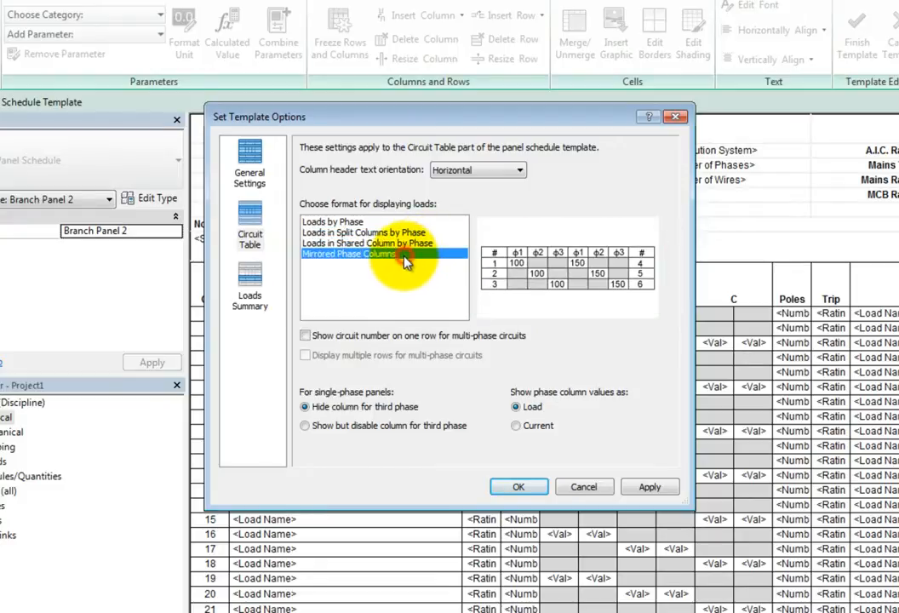
click(357, 223)
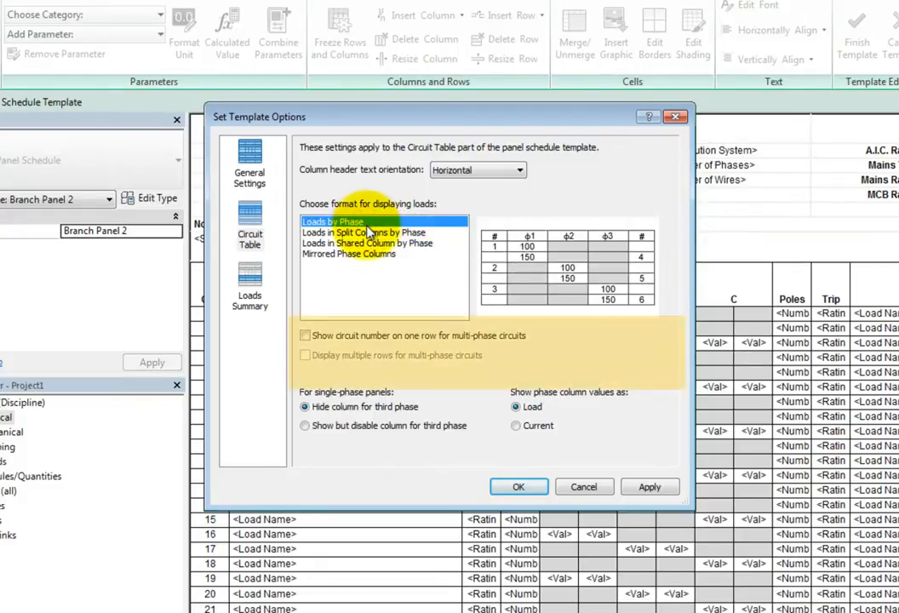
click(368, 231)
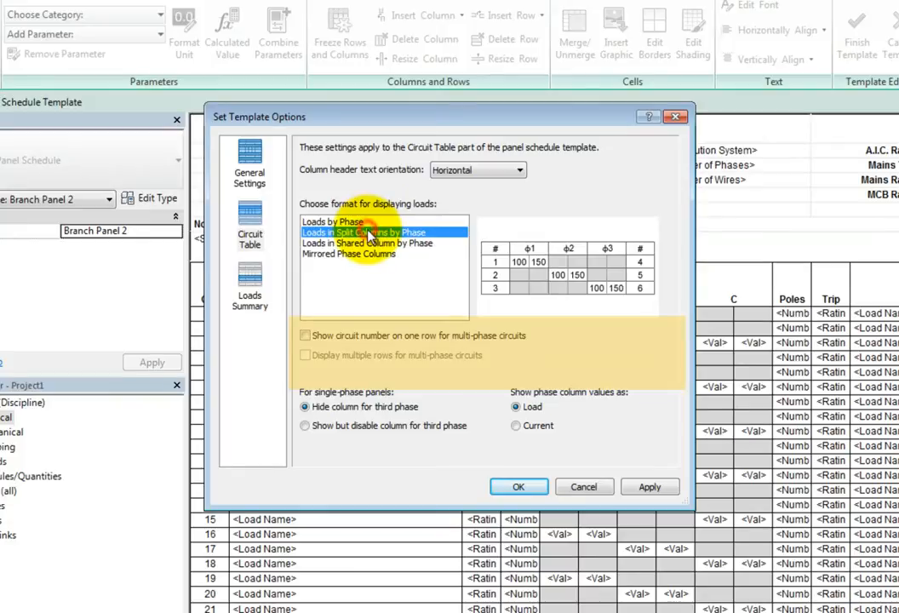
click(306, 337)
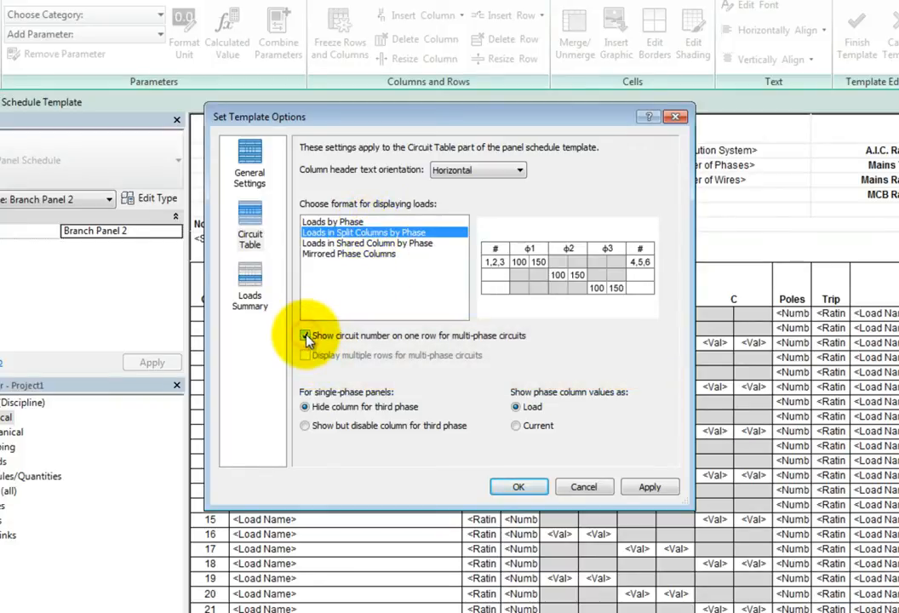
click(305, 336)
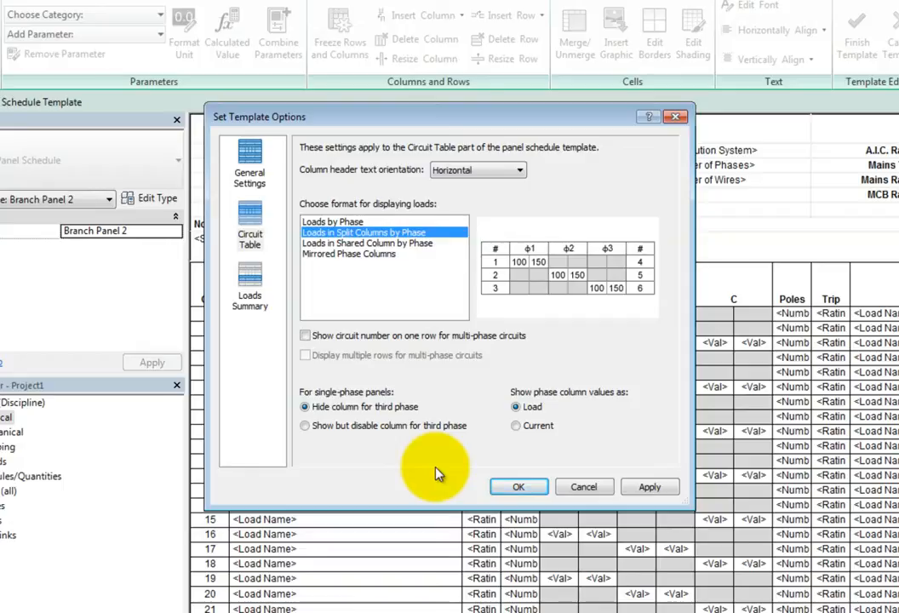
Step: Examine the Loads Summary settings, including the header text orientation choices and the scheduled loads list
click(255, 297)
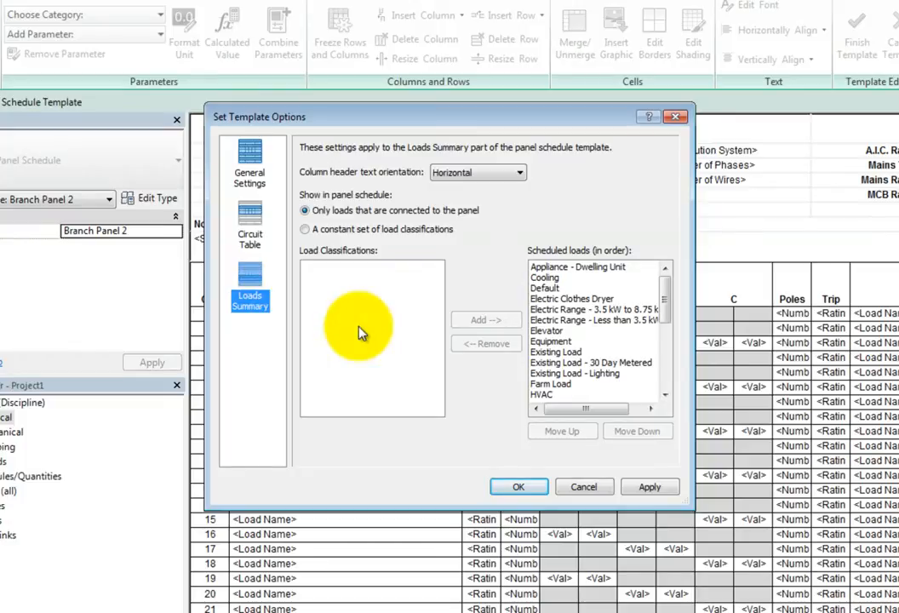
click(506, 174)
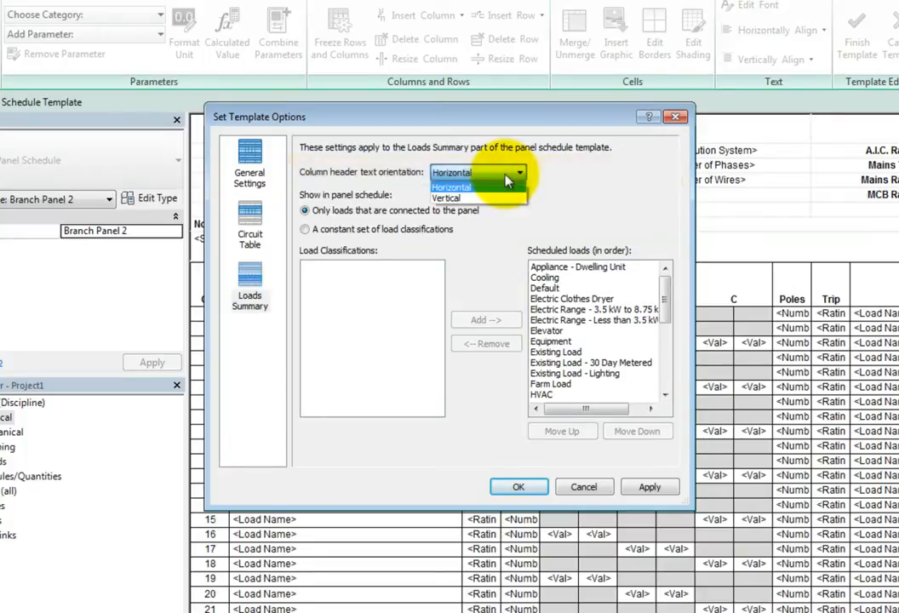
click(508, 180)
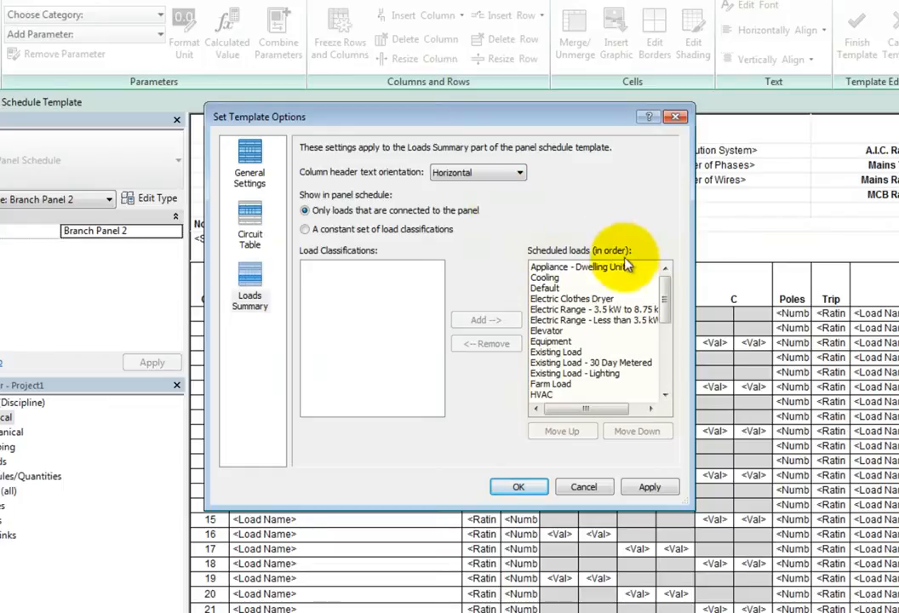
mouse_move(668, 288)
mouse_down()
mouse_move(664, 367)
mouse_move(666, 286)
mouse_up()
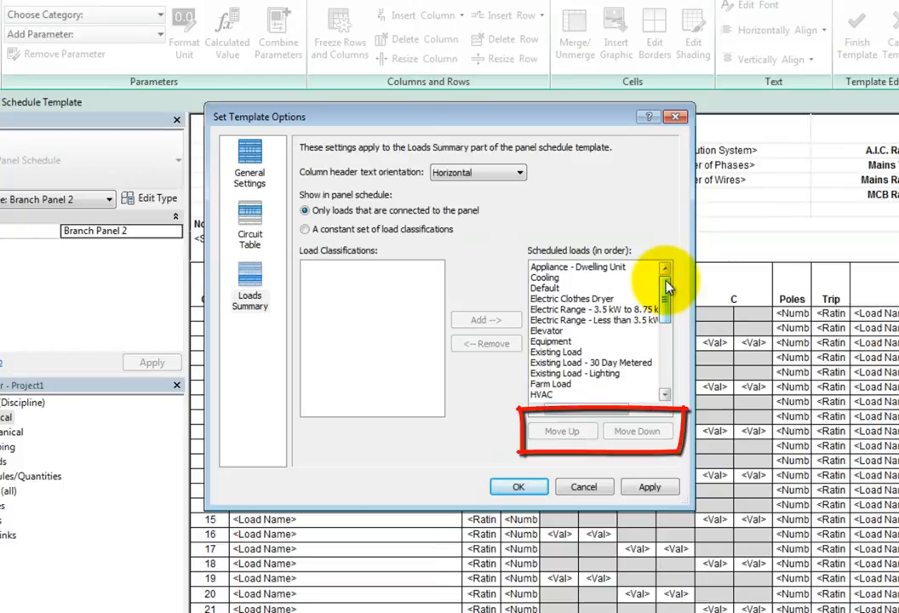
Step: Try reordering the scheduled loads by moving Equipment up two places and back down to its original position
click(550, 342)
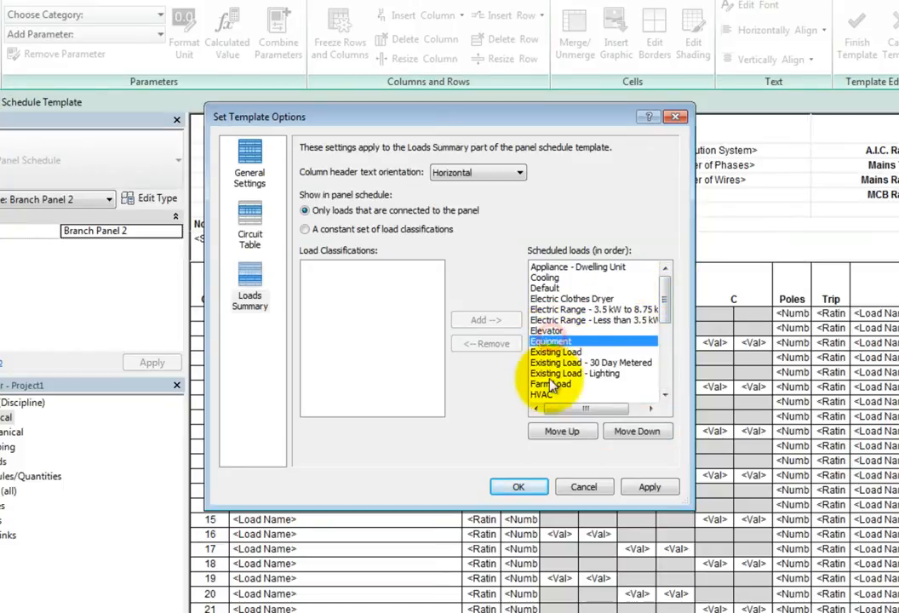
click(566, 431)
click(568, 433)
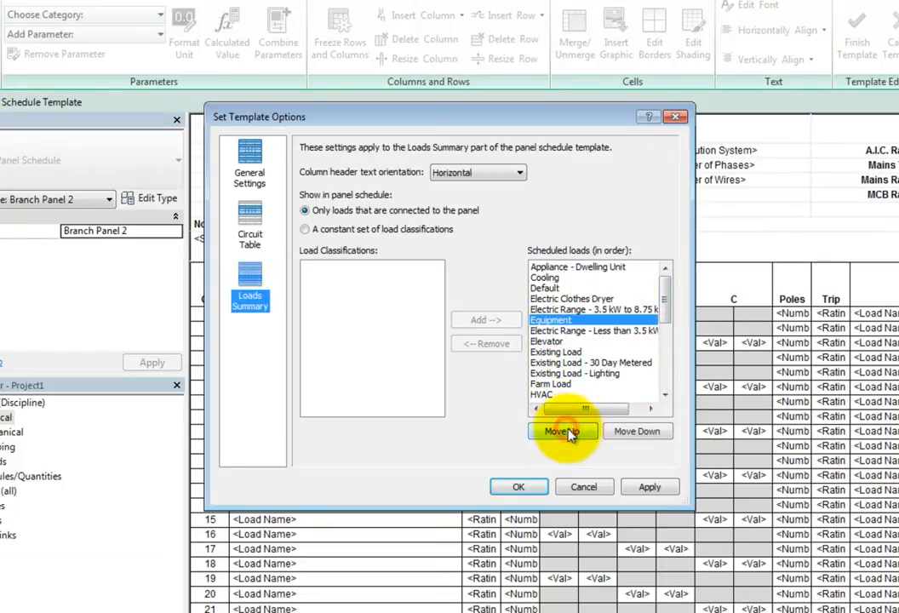
click(627, 438)
click(626, 438)
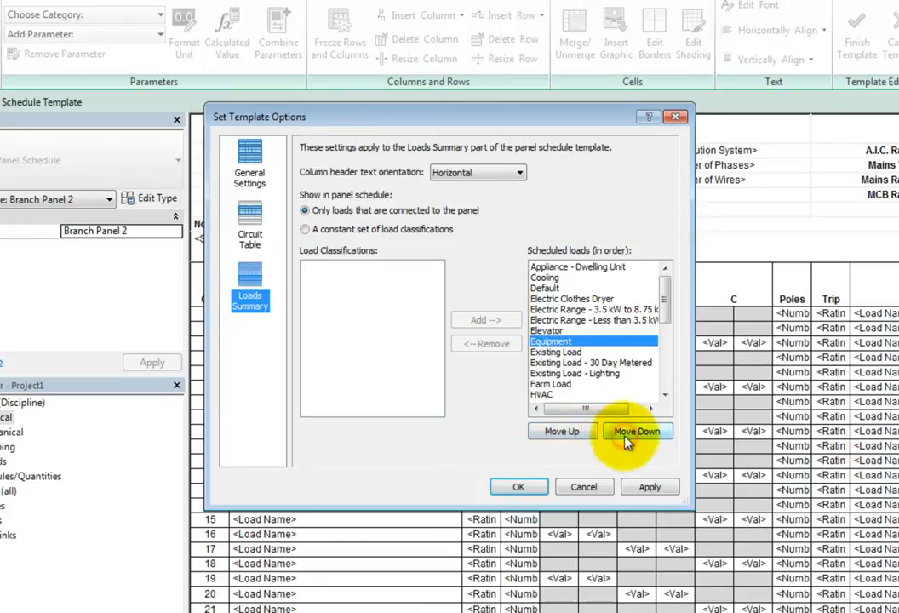
Step: Try showing a constant set of load classifications, restore only loads connected to the panel, and accept the template options
click(305, 229)
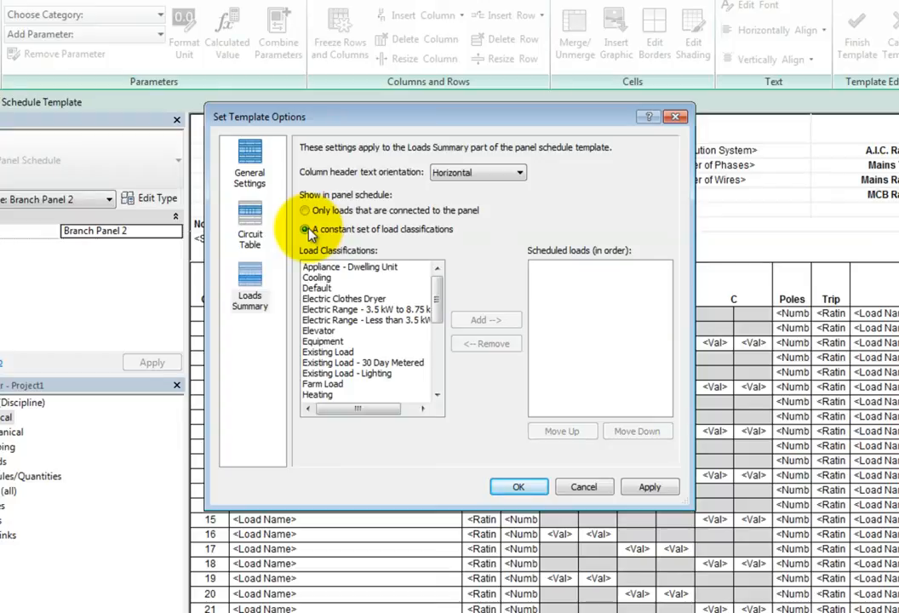
click(385, 278)
click(374, 288)
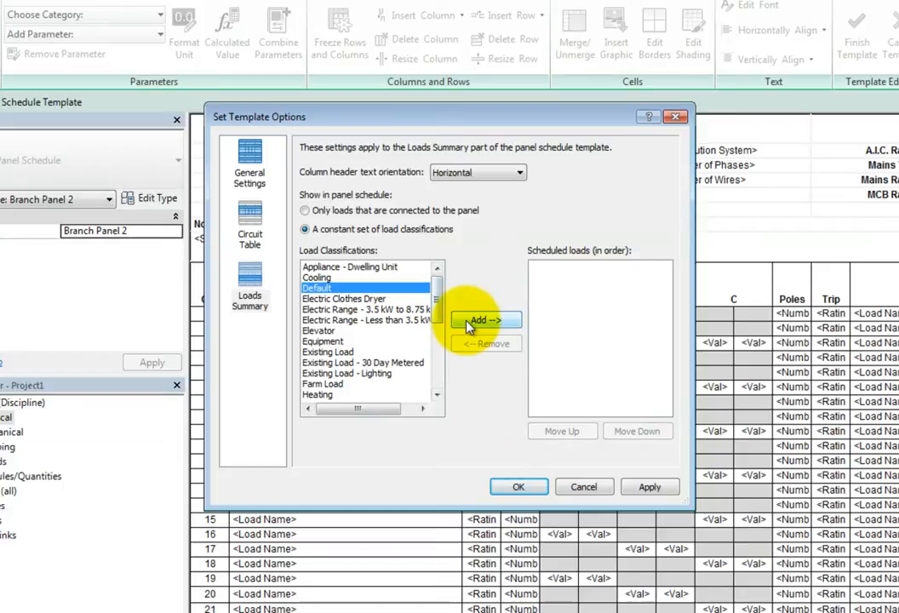
click(304, 211)
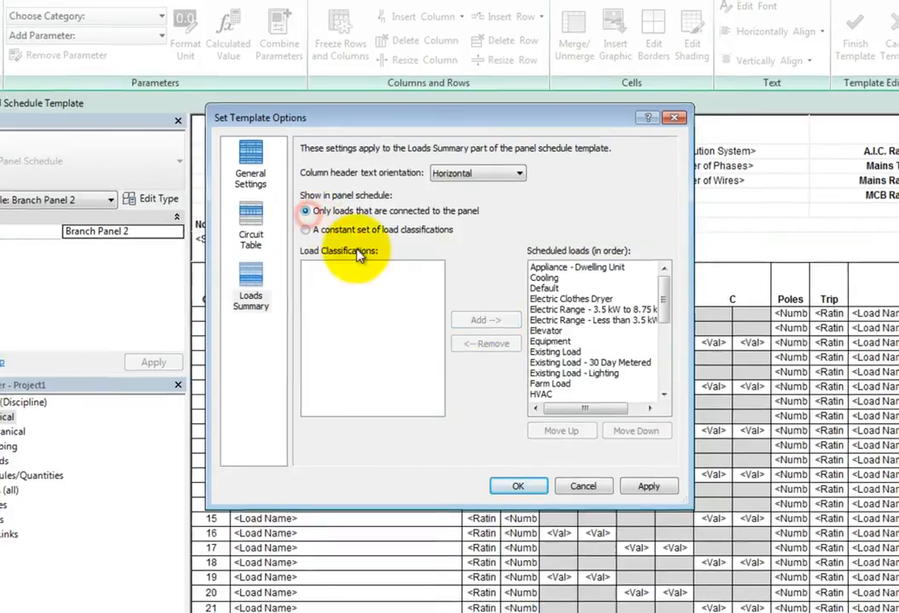
click(518, 486)
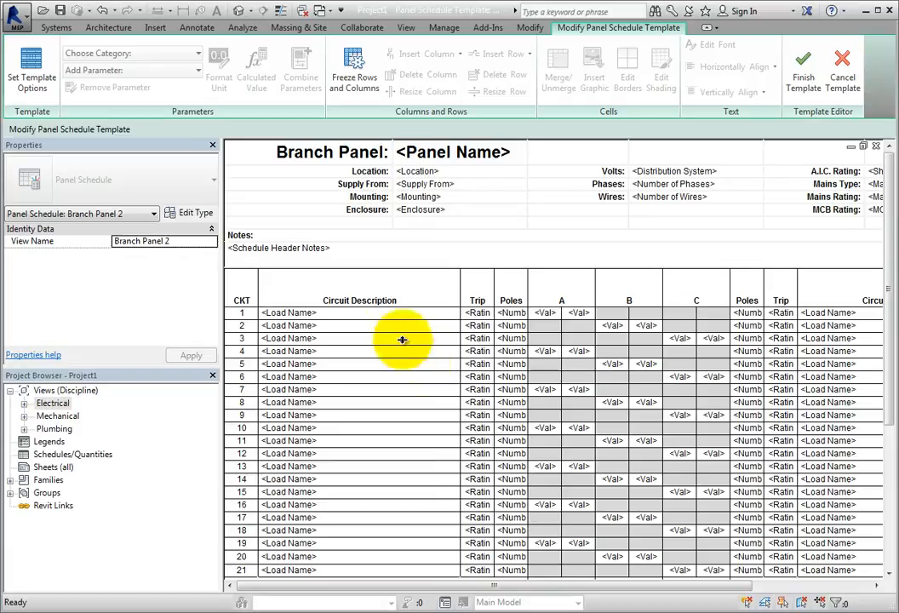
Step: Merge the three blank header cells beside the panel name and unmerge them again
click(556, 155)
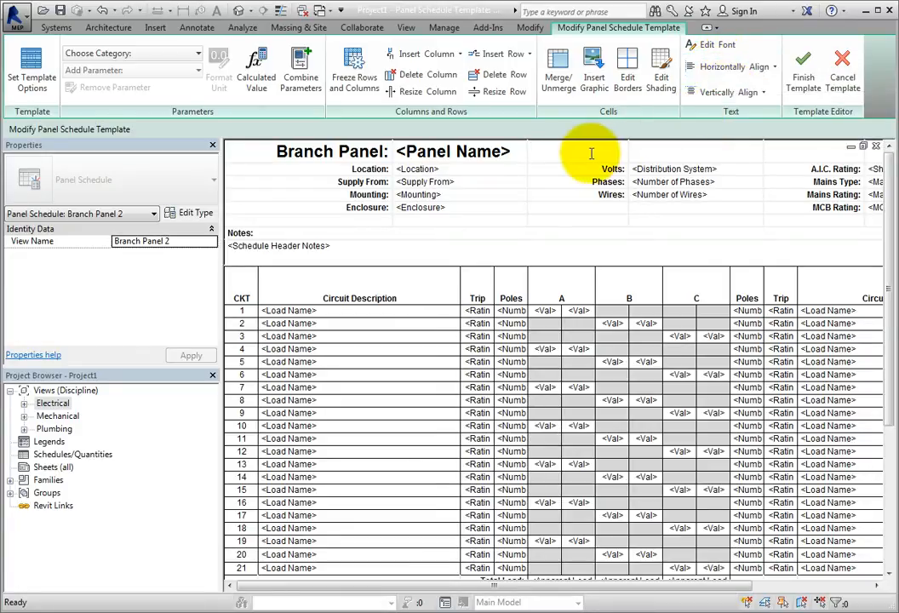
drag(766, 154, 536, 153)
click(562, 92)
click(627, 150)
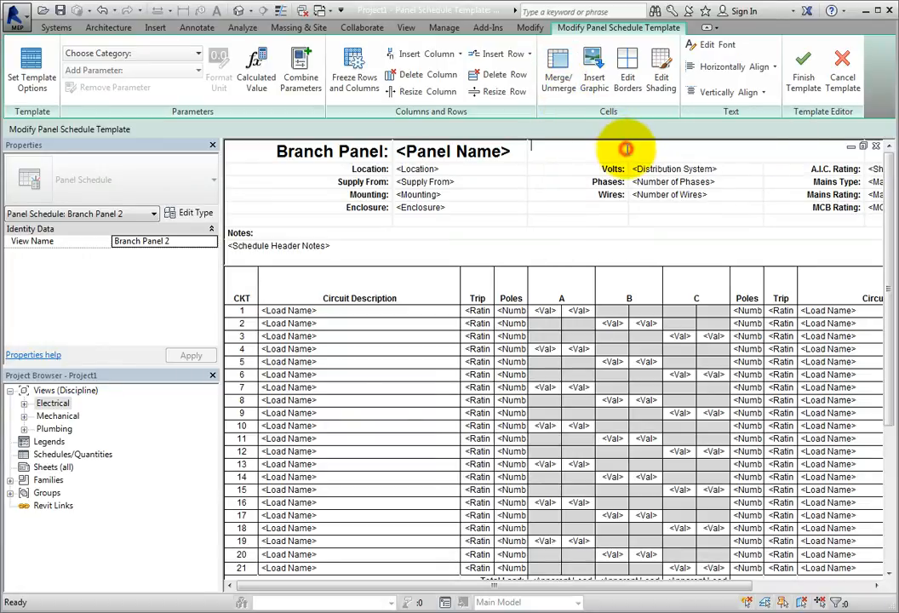
click(558, 81)
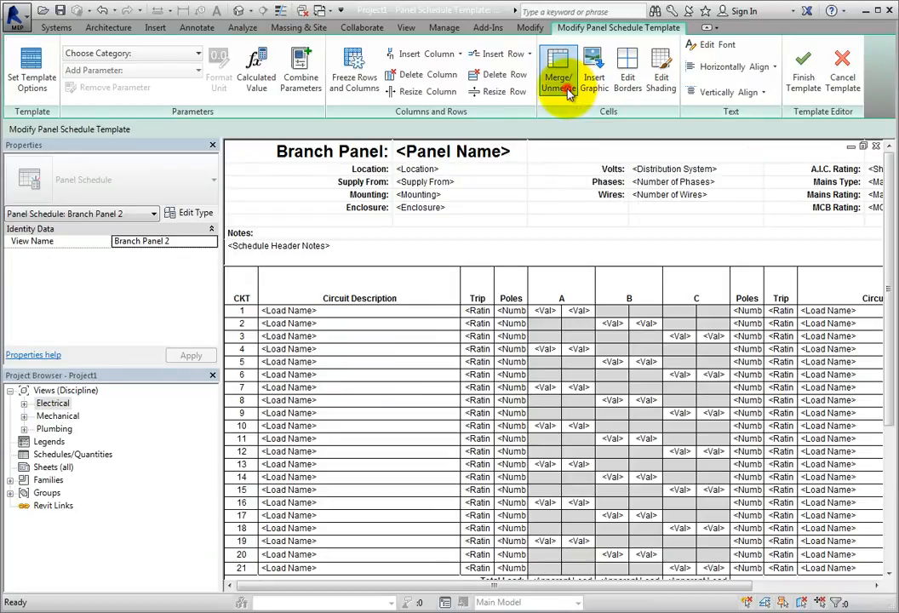
click(641, 149)
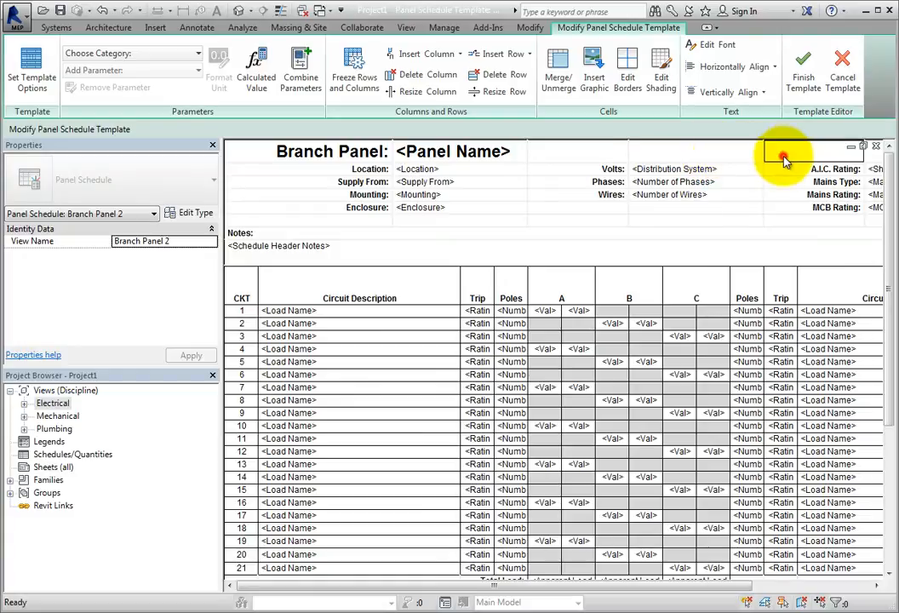
Step: Insert the Logo.png graphic into the first blank header cell beside the panel name
click(619, 150)
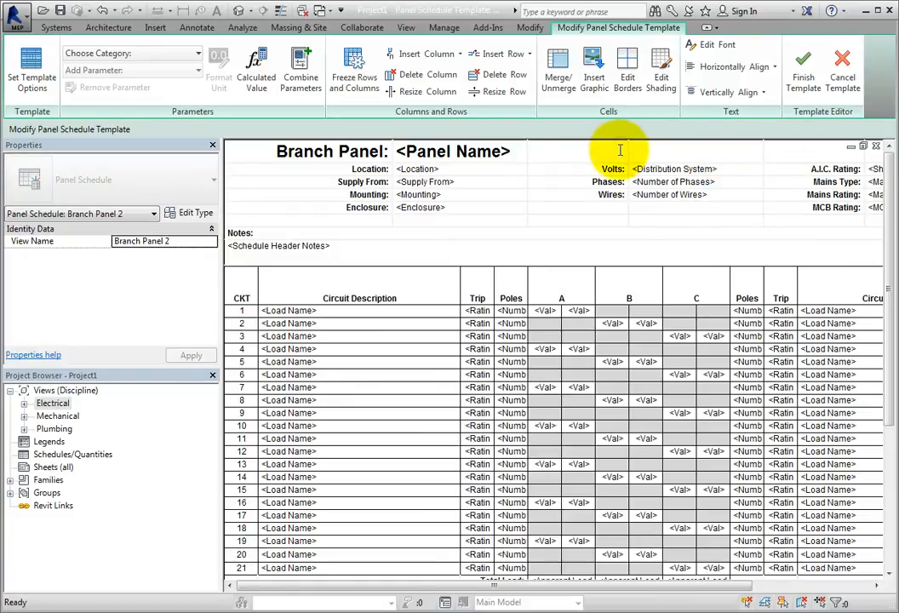
click(594, 88)
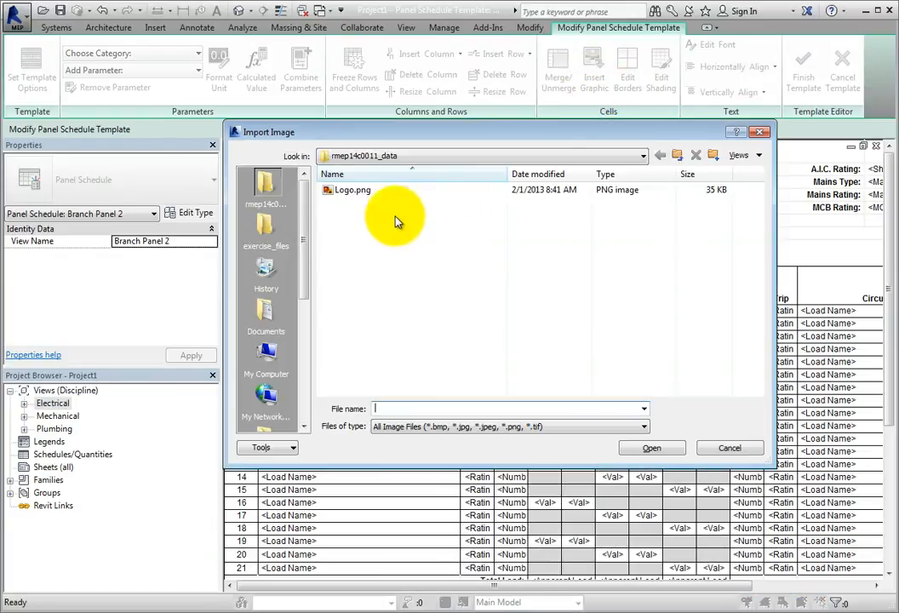
click(383, 196)
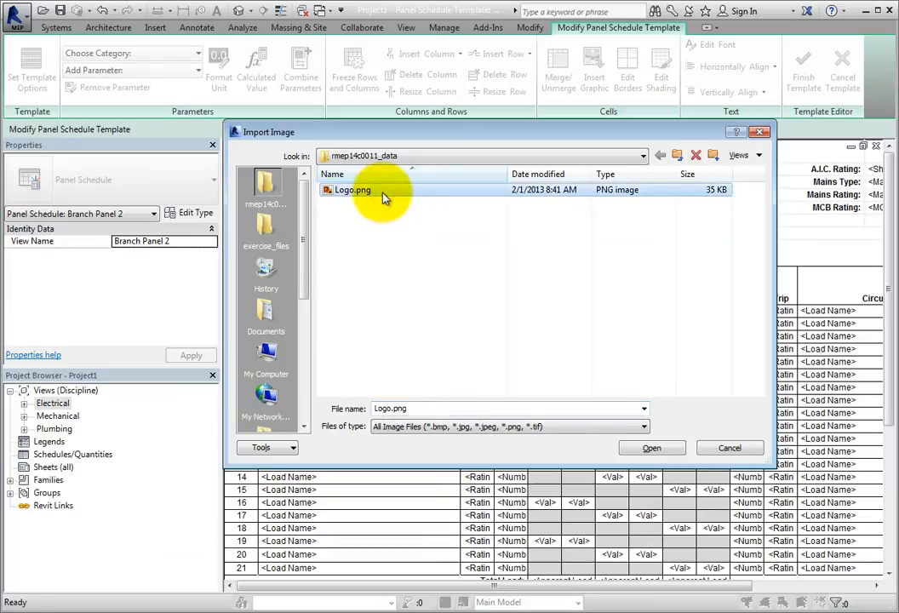
click(647, 449)
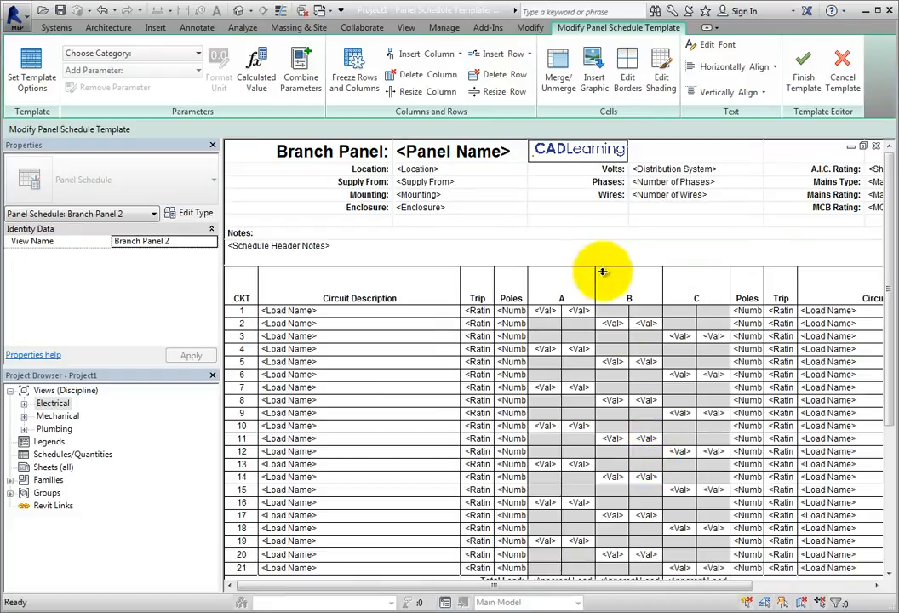
click(656, 160)
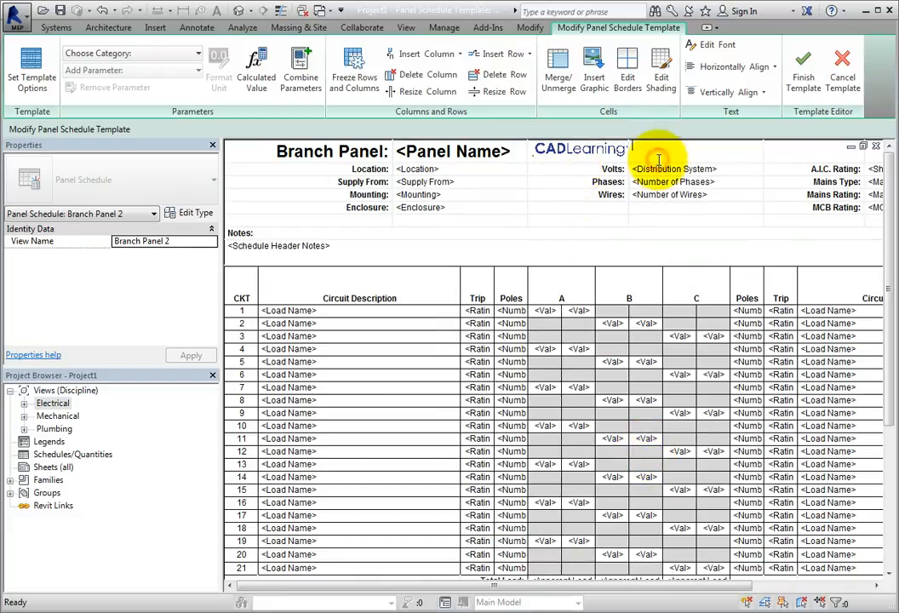
click(594, 158)
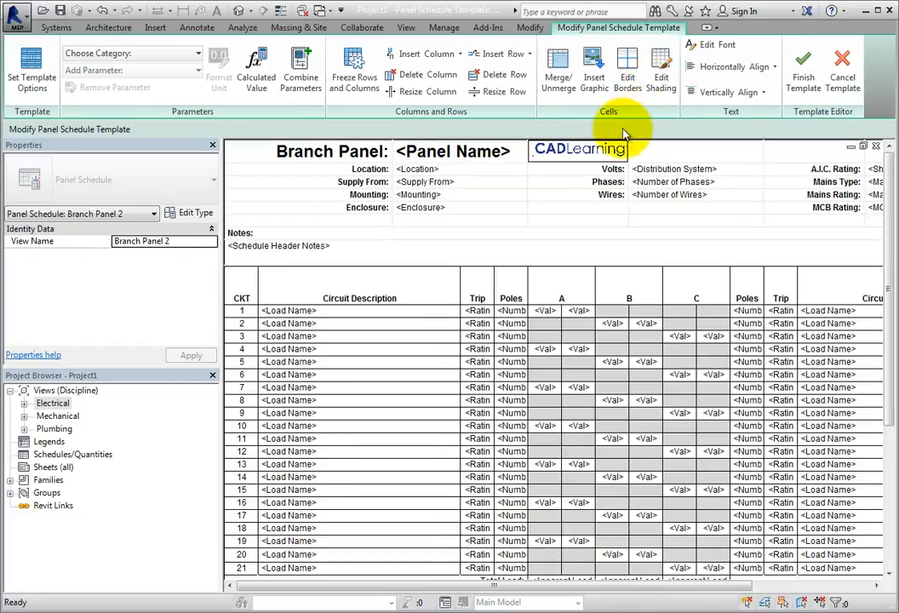
Step: Examine the border line styles and cell border choices for the Volts label and Distribution System cells
drag(608, 168, 649, 170)
click(631, 95)
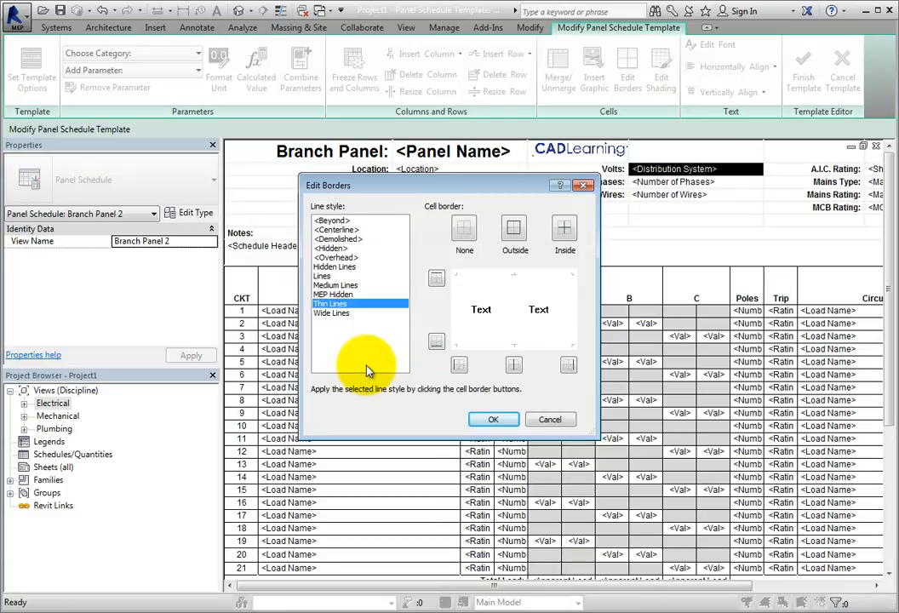
click(494, 419)
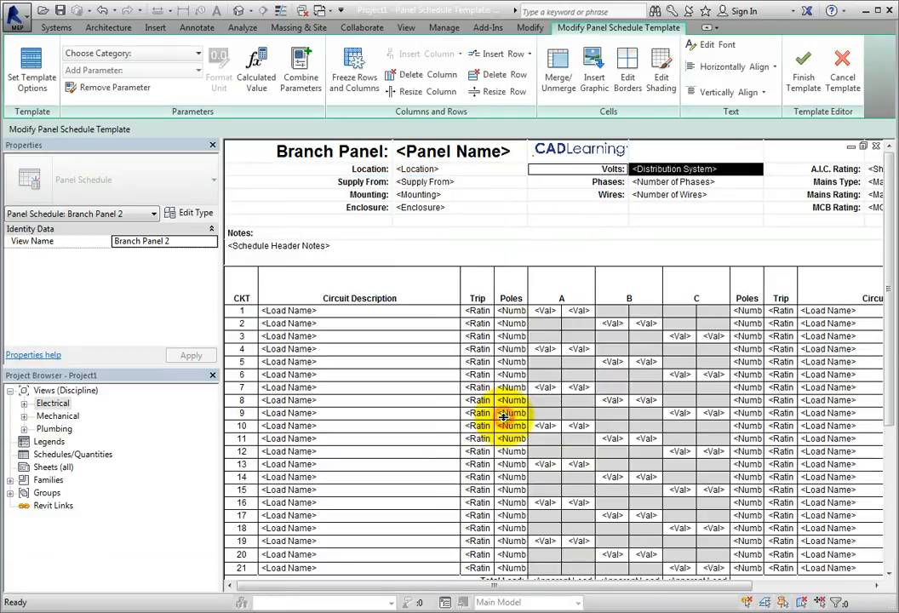
Step: Shade the Volts label and Distribution System cells green
click(668, 92)
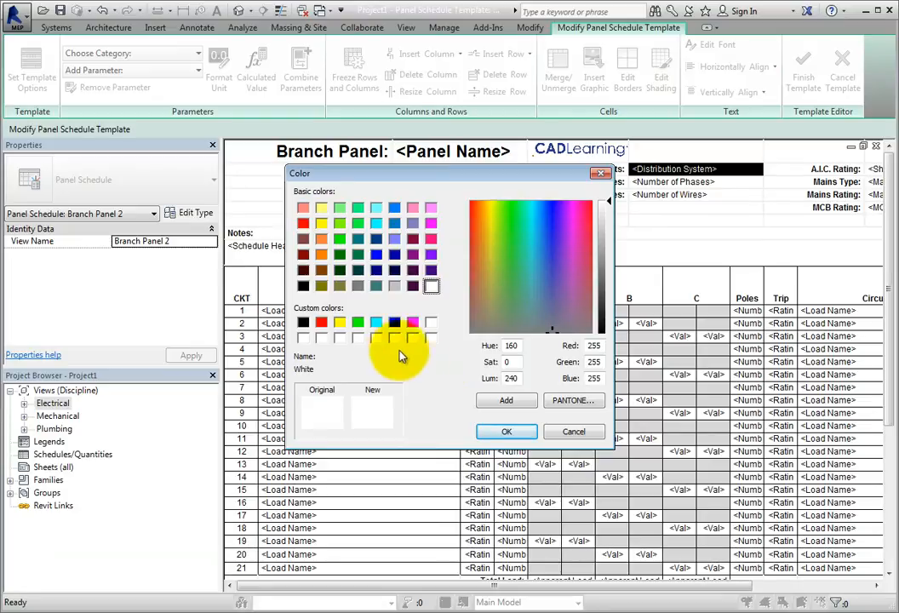
click(357, 323)
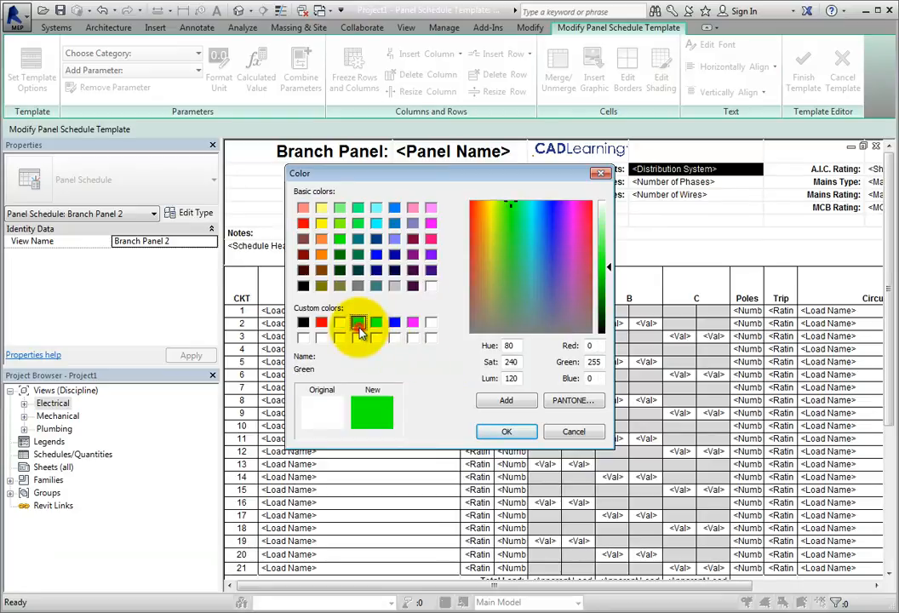
click(502, 431)
click(598, 208)
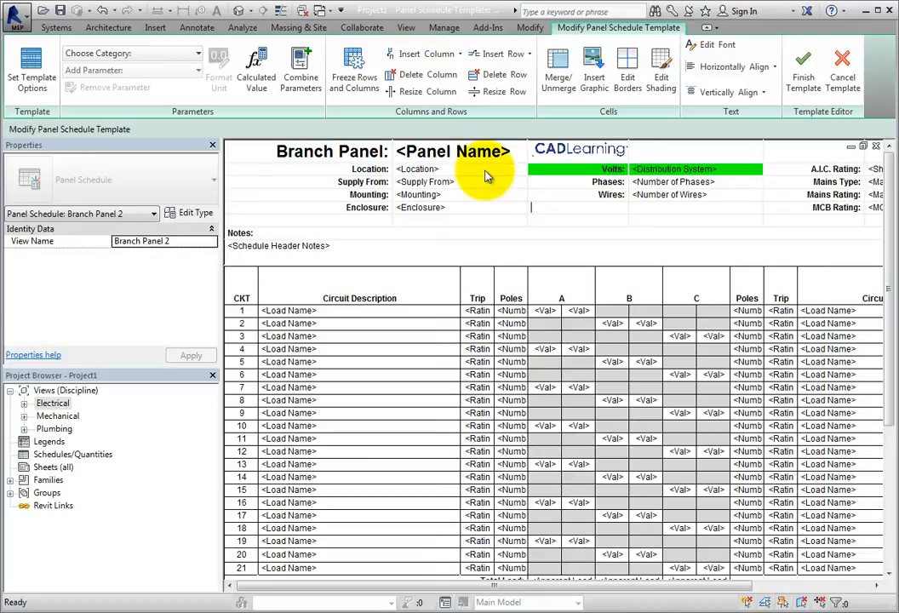
Step: Examine the category and parameter choices for the Panel Name cell
click(455, 154)
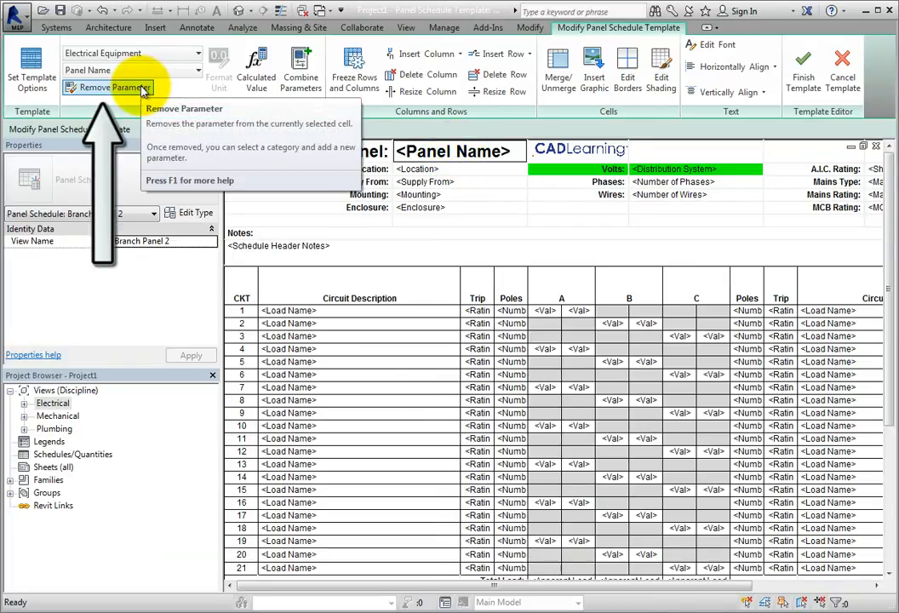
click(196, 53)
click(195, 61)
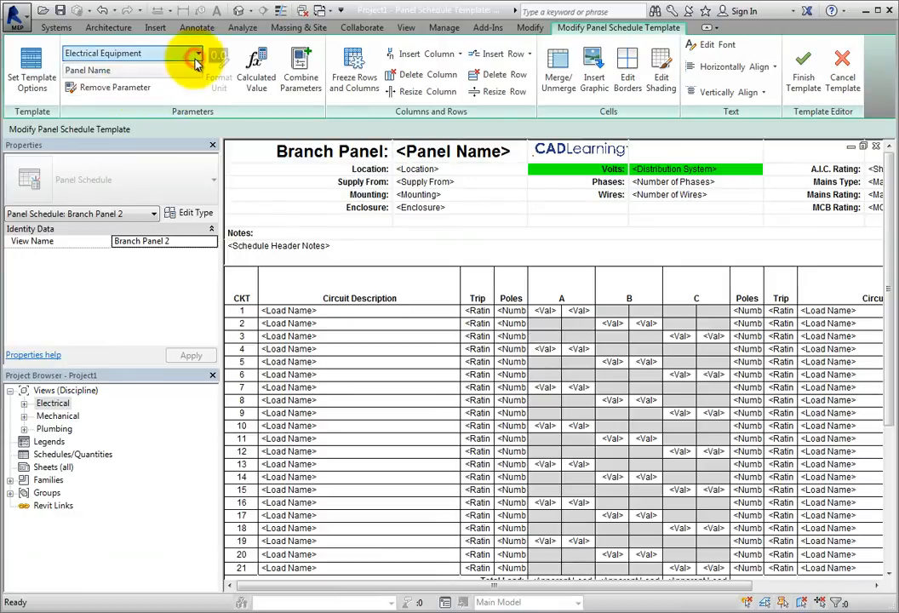
click(197, 73)
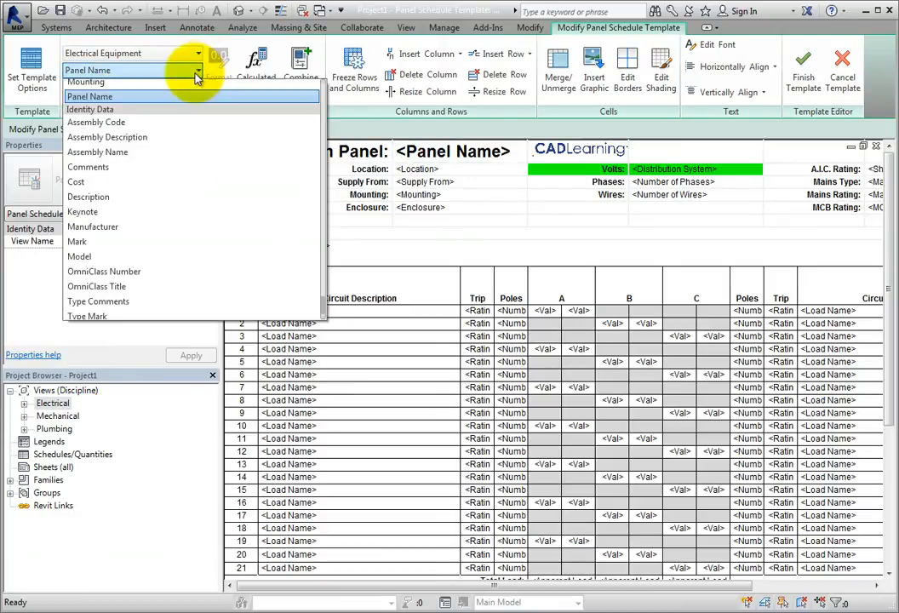
click(194, 71)
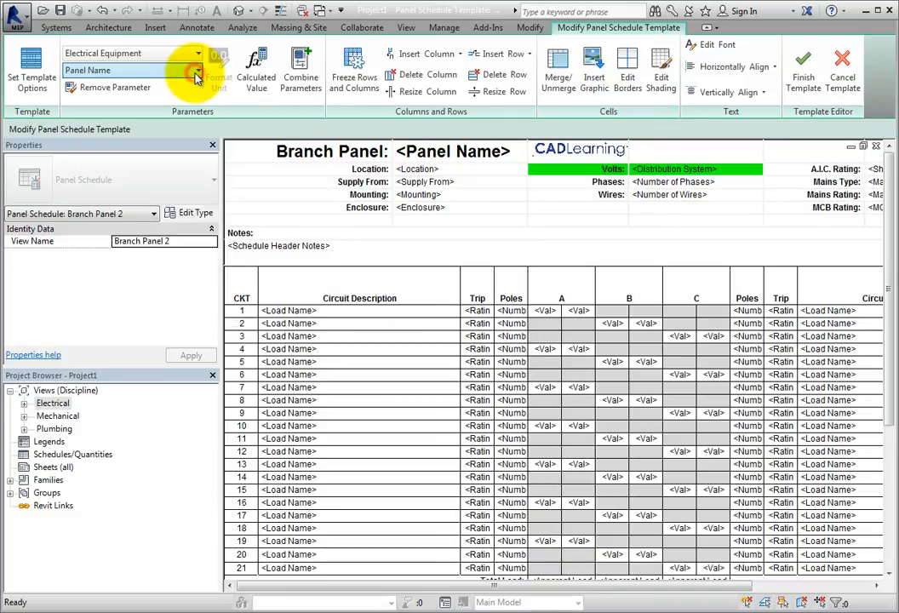
Step: Examine the categories and parameters that can be added to the blank header cell below Enclosure
click(407, 222)
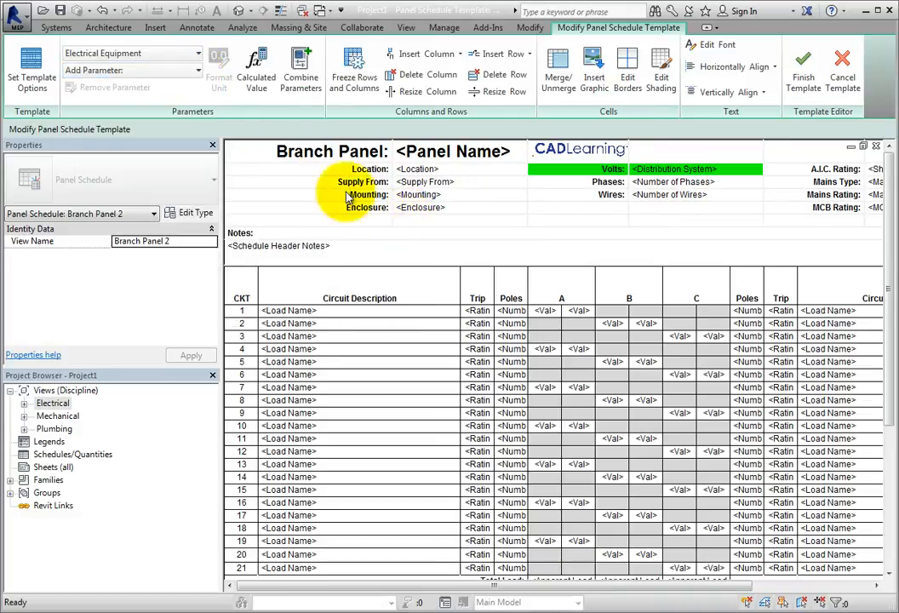
click(198, 55)
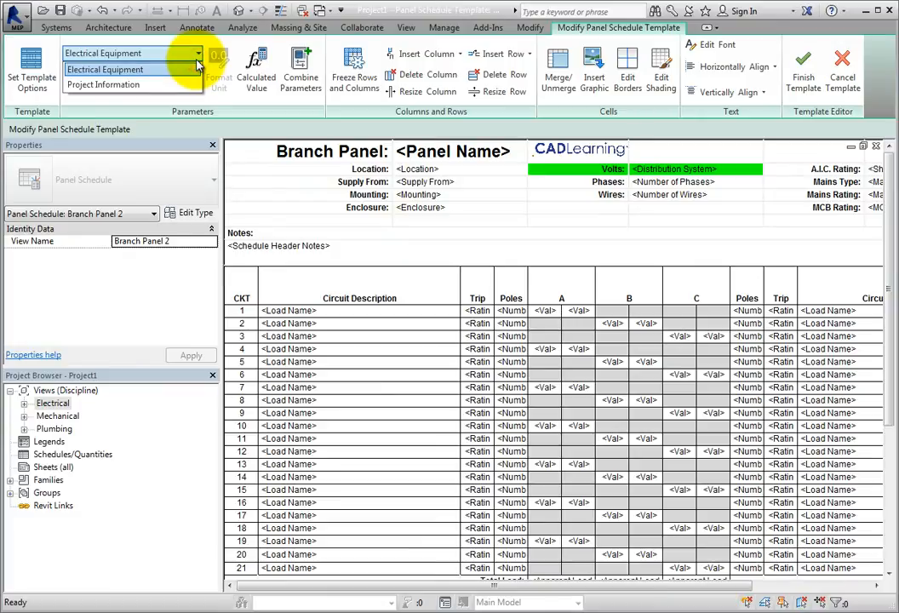
click(196, 68)
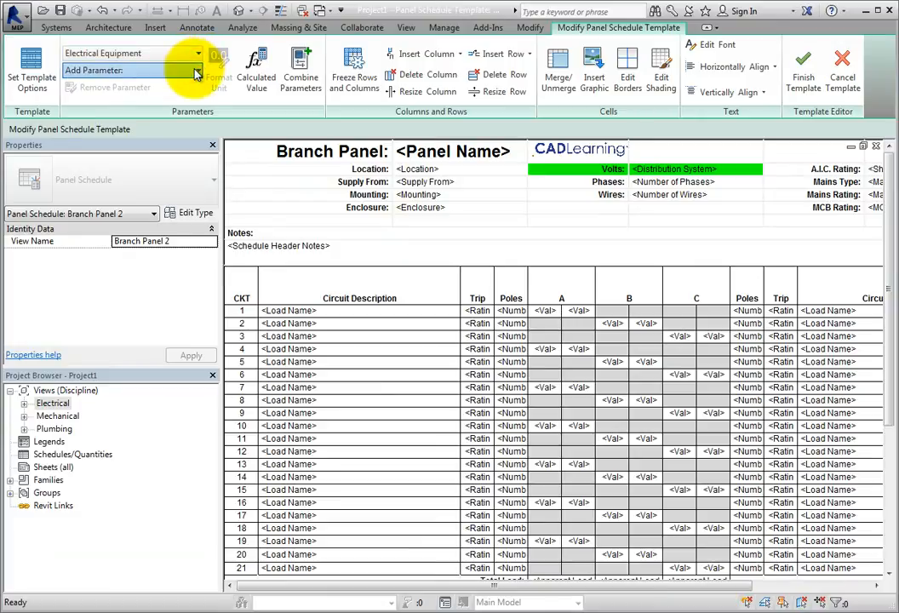
click(195, 73)
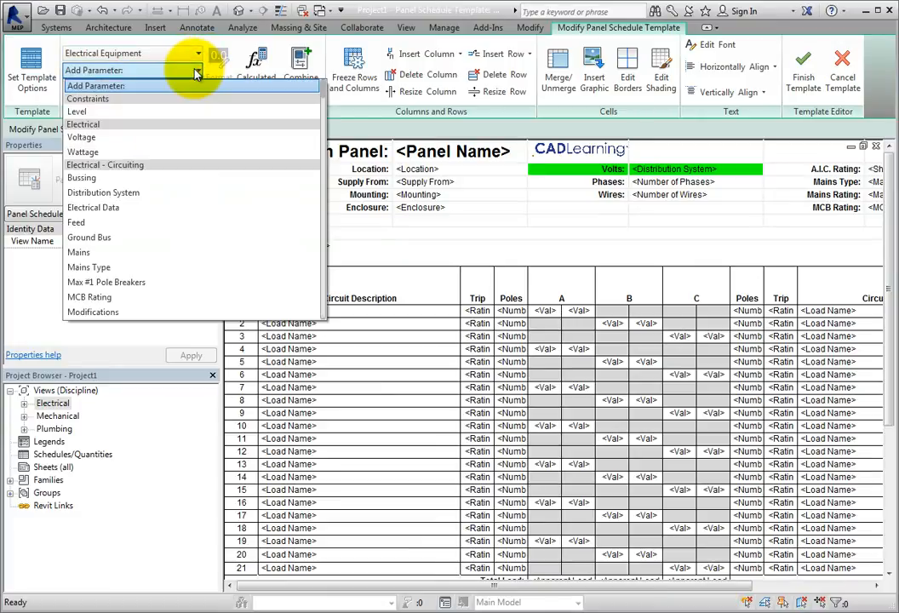
click(195, 72)
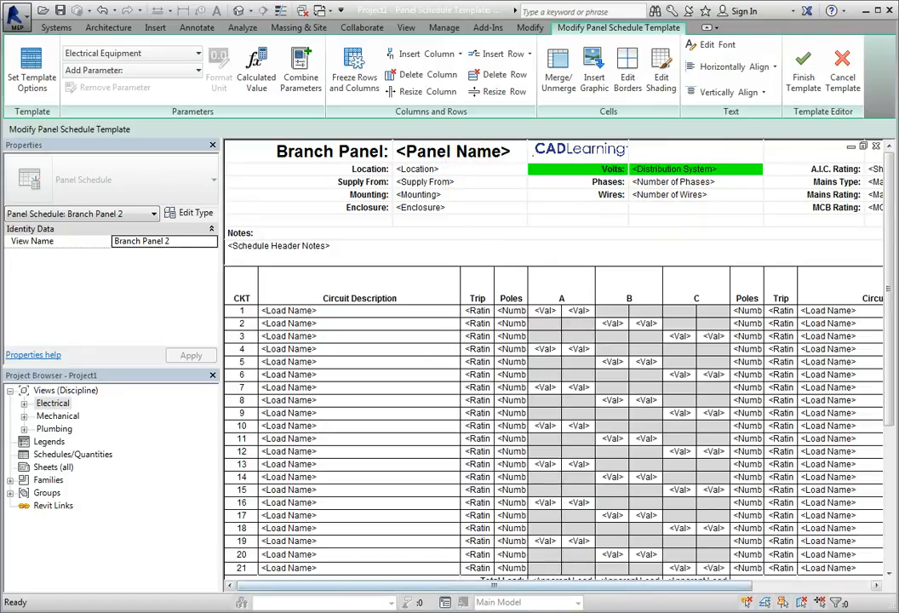
Step: Examine the parameters of the A.I.C. Rating, Mains Type and Mains Rating value cells and the Mains unit format, leaving without changes
drag(591, 585, 688, 588)
click(846, 170)
click(844, 183)
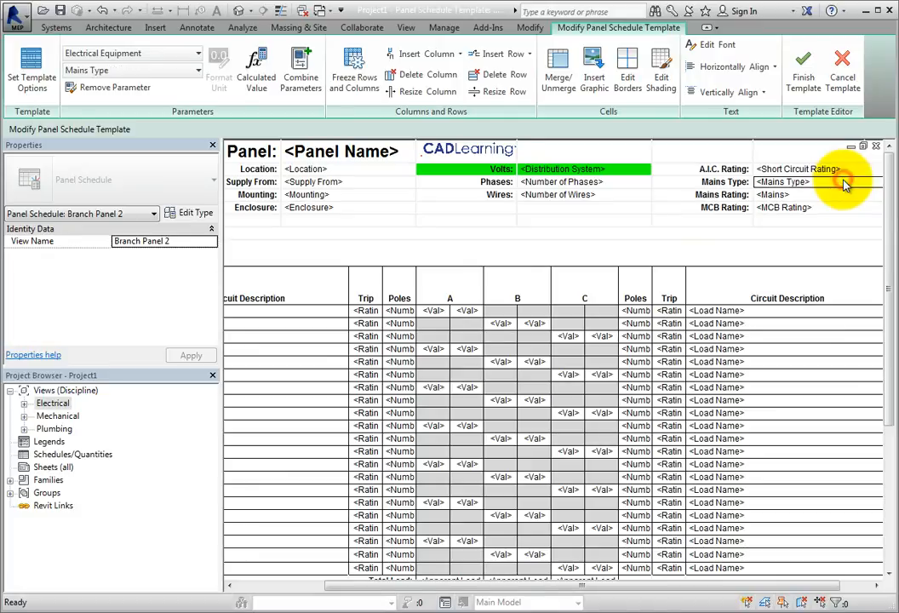
click(835, 196)
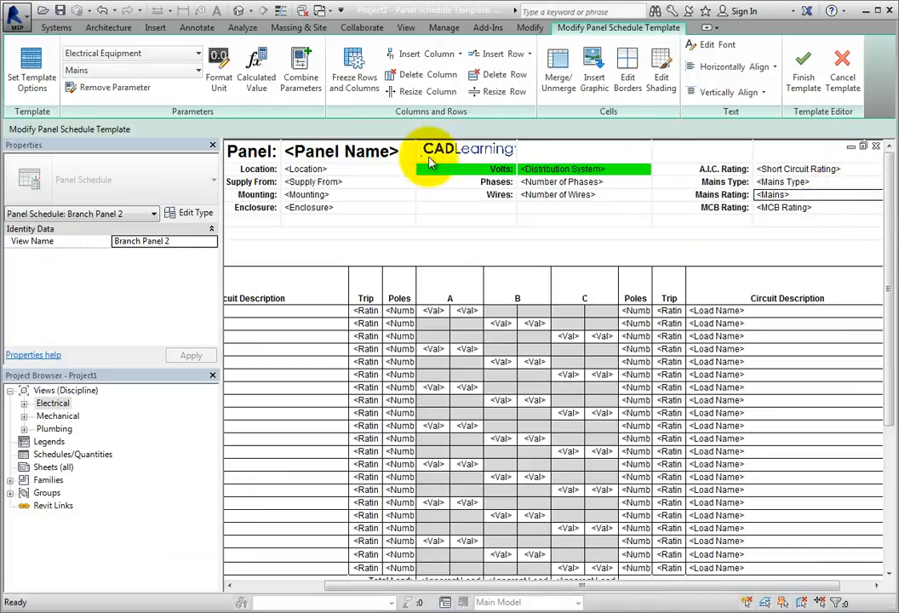
click(219, 63)
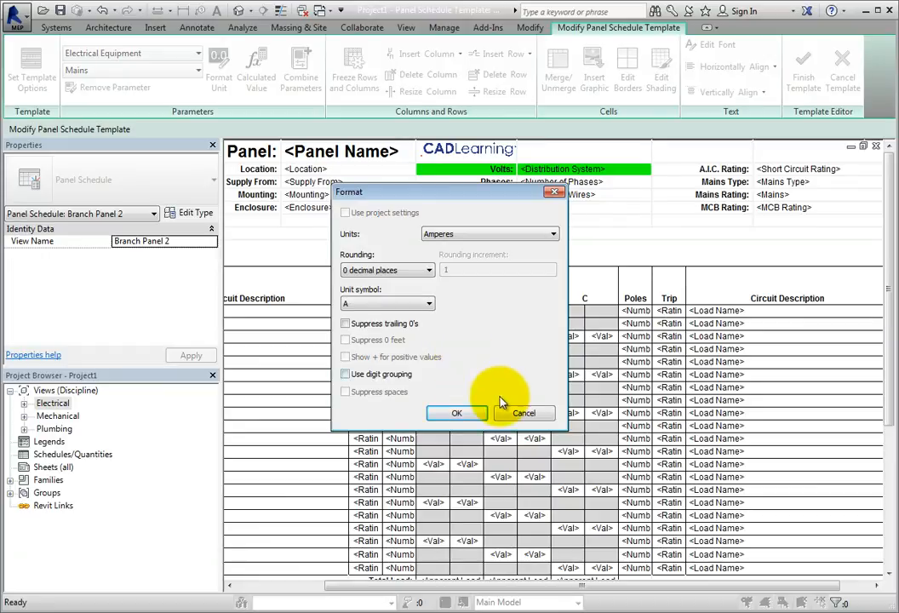
click(521, 413)
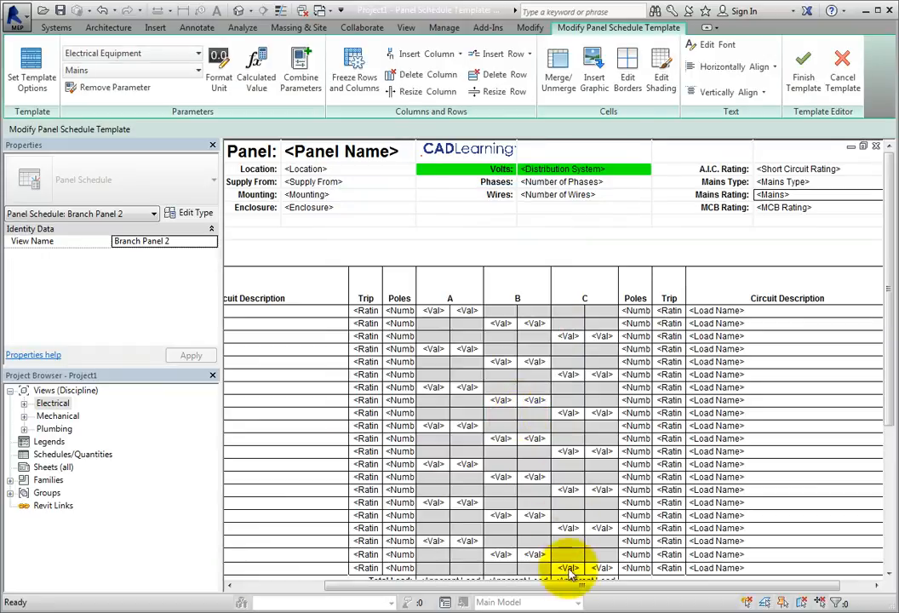
Step: Examine the Calculated Value settings and the Combine Parameters choices for the Mains cell, leaving both without changes
drag(573, 586, 453, 584)
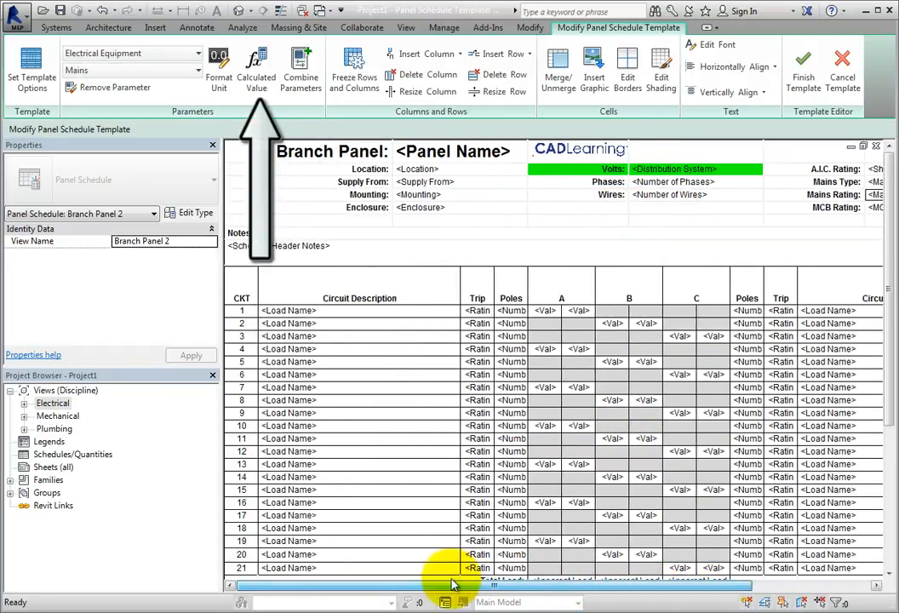
click(261, 94)
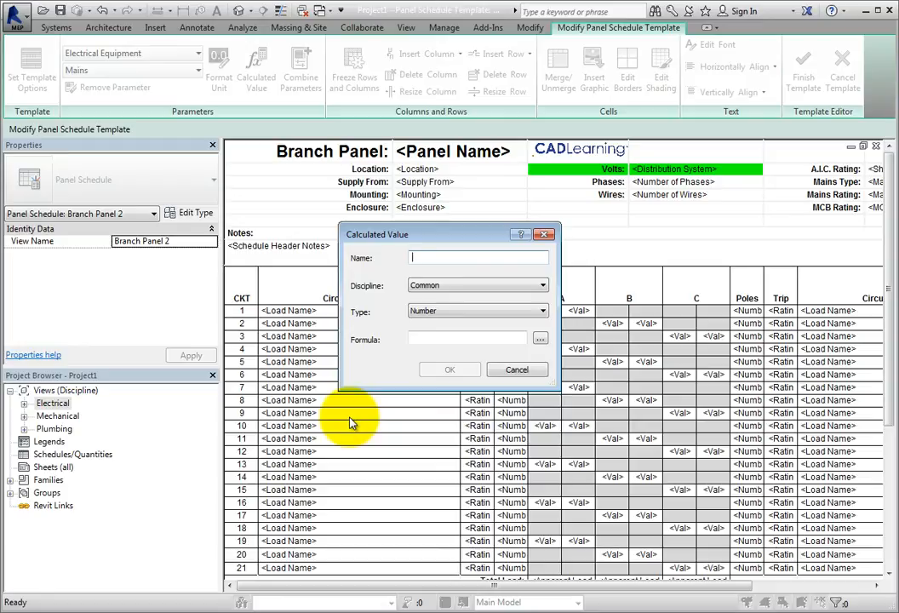
click(496, 370)
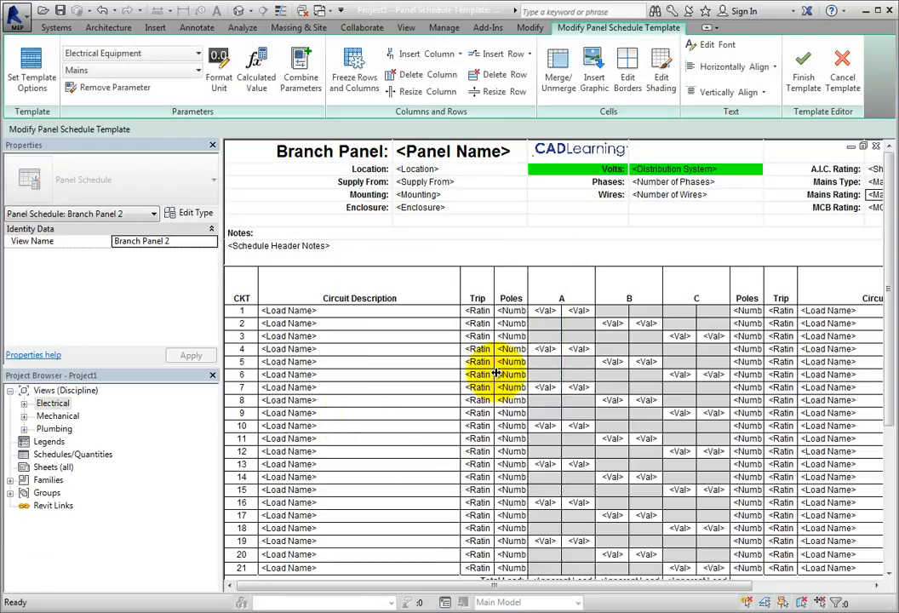
click(310, 94)
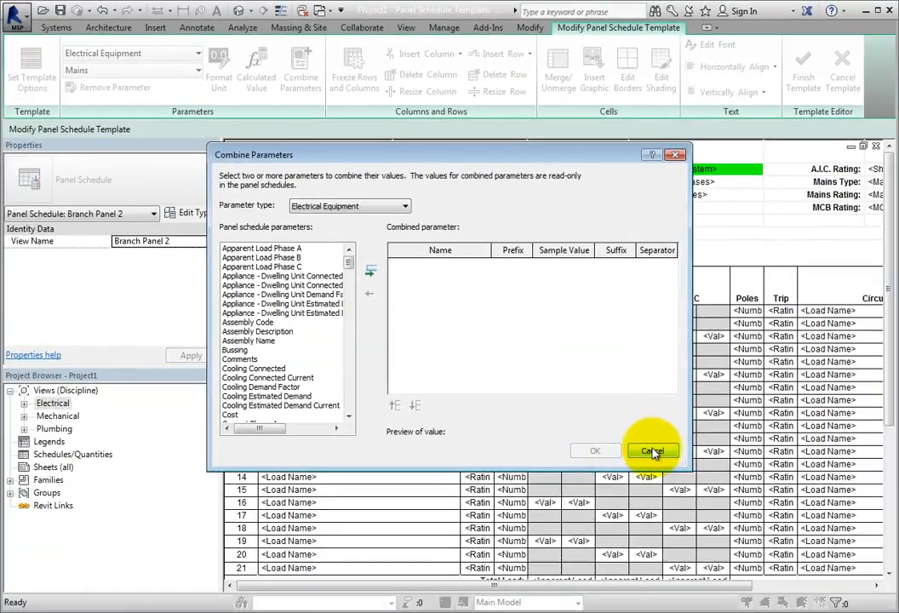
click(652, 451)
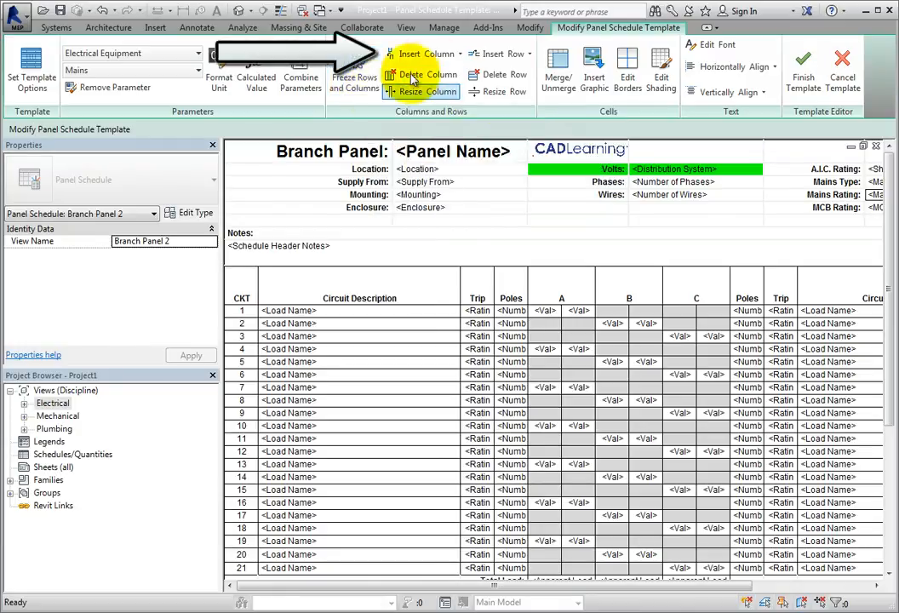
Step: Examine the column and row insertion options, and which row and column edits the Trip, A and header cells allow
click(448, 56)
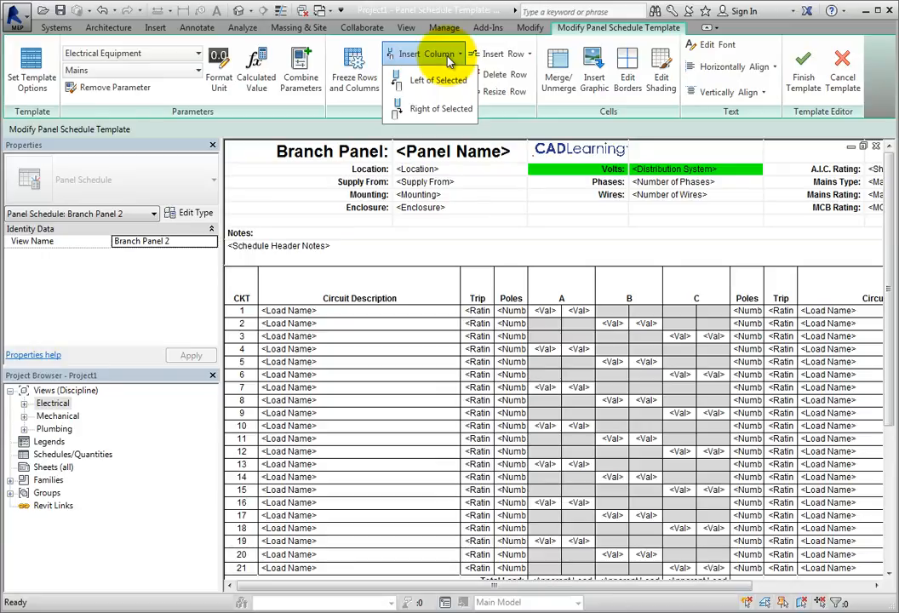
click(498, 54)
click(511, 56)
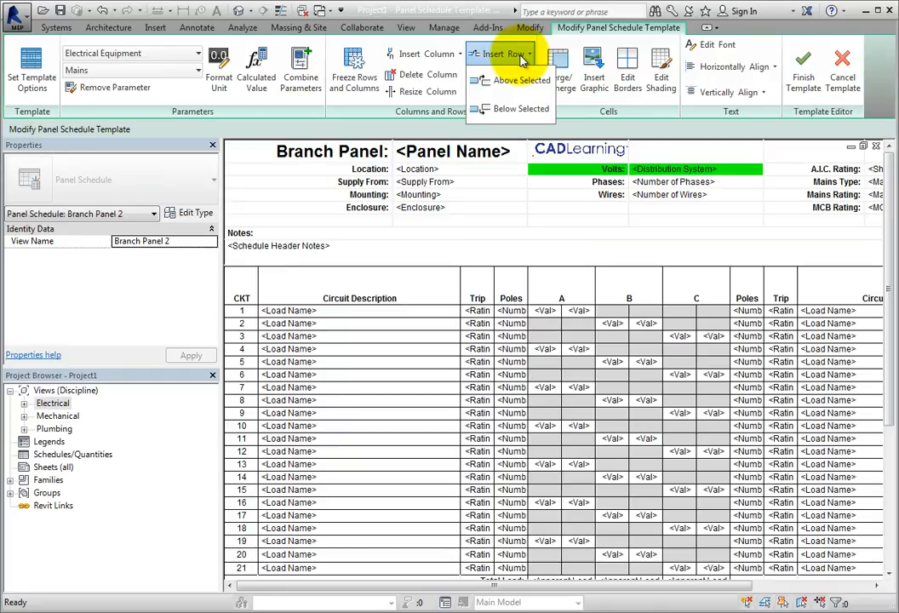
click(513, 54)
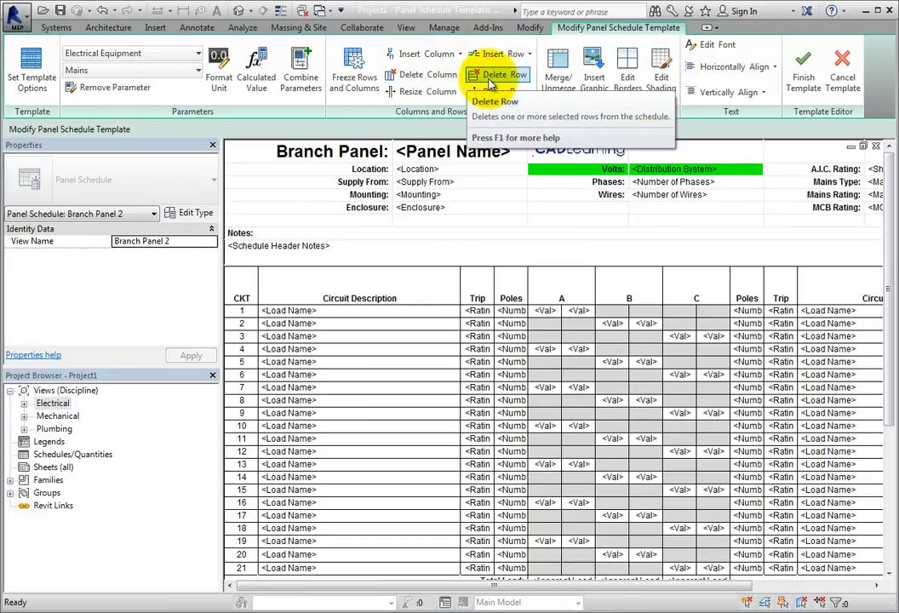
click(475, 274)
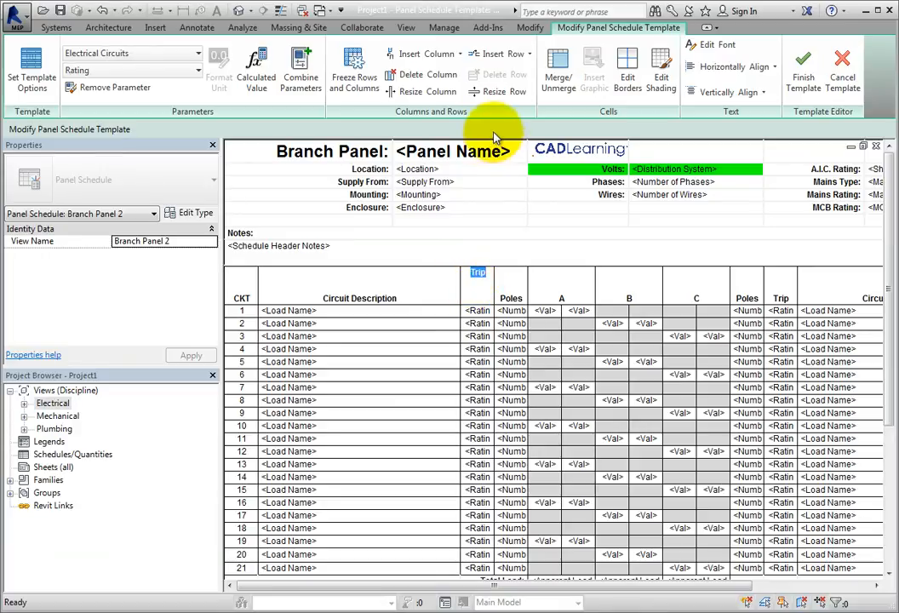
click(568, 282)
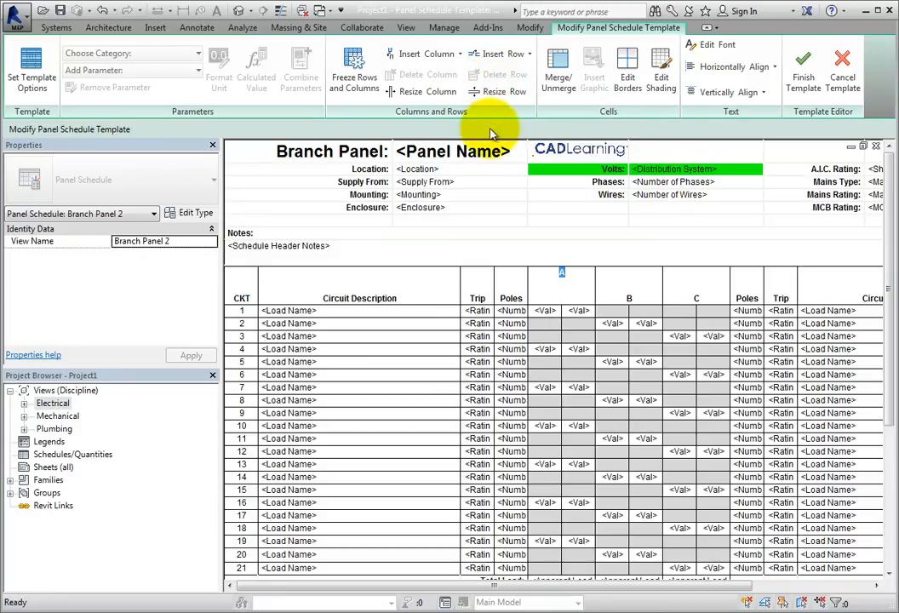
click(237, 159)
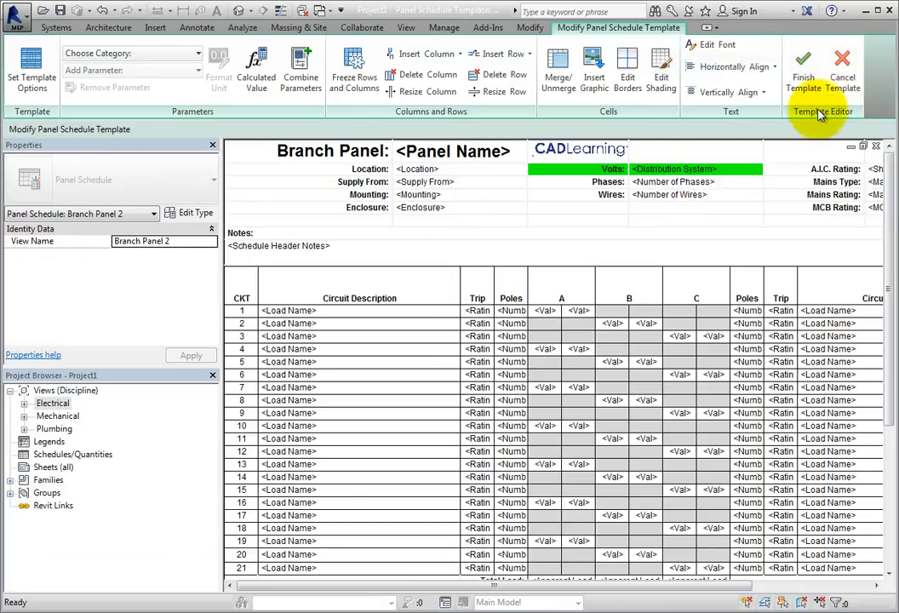
Step: Cancel the Branch Panel 2 template editing session and return to the floor plan
click(445, 28)
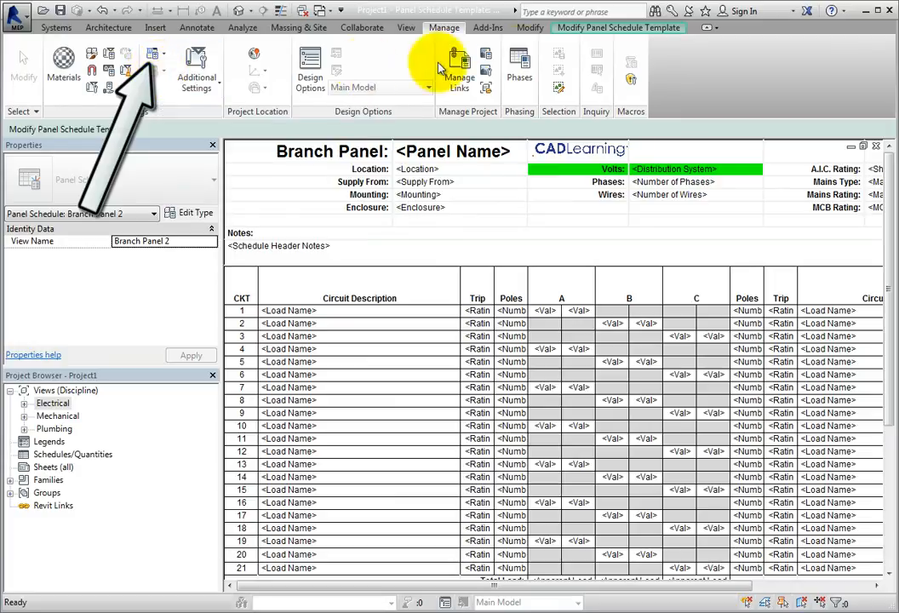
click(585, 31)
click(830, 75)
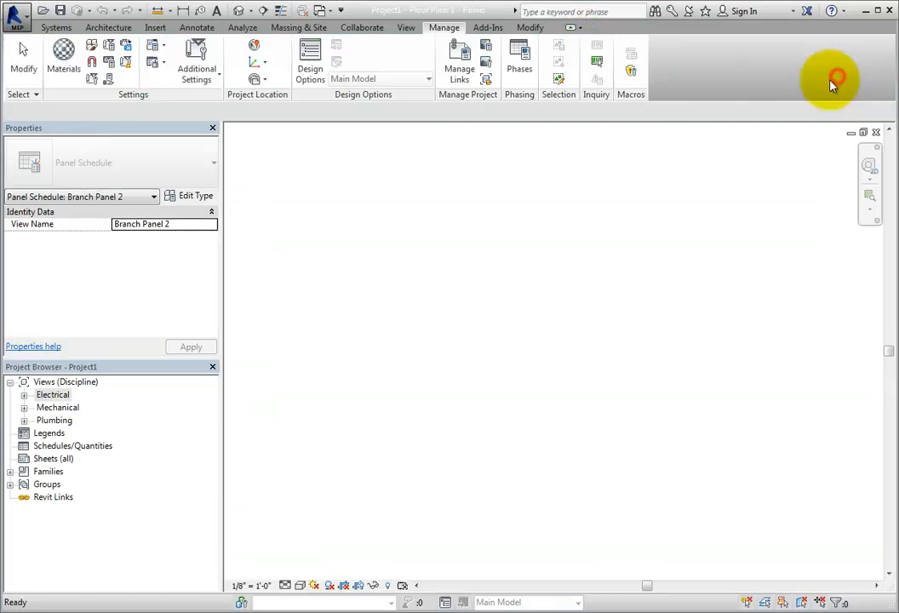
Step: Open the default Branch Panel template for editing, with type Branch Panel and configuration Two Columns, Circuits Across
click(156, 67)
click(207, 114)
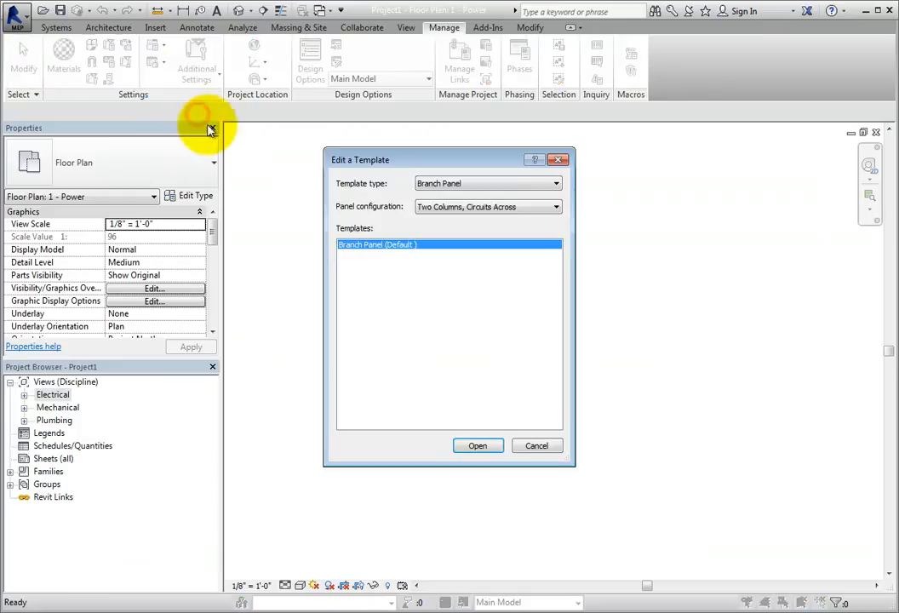
click(555, 184)
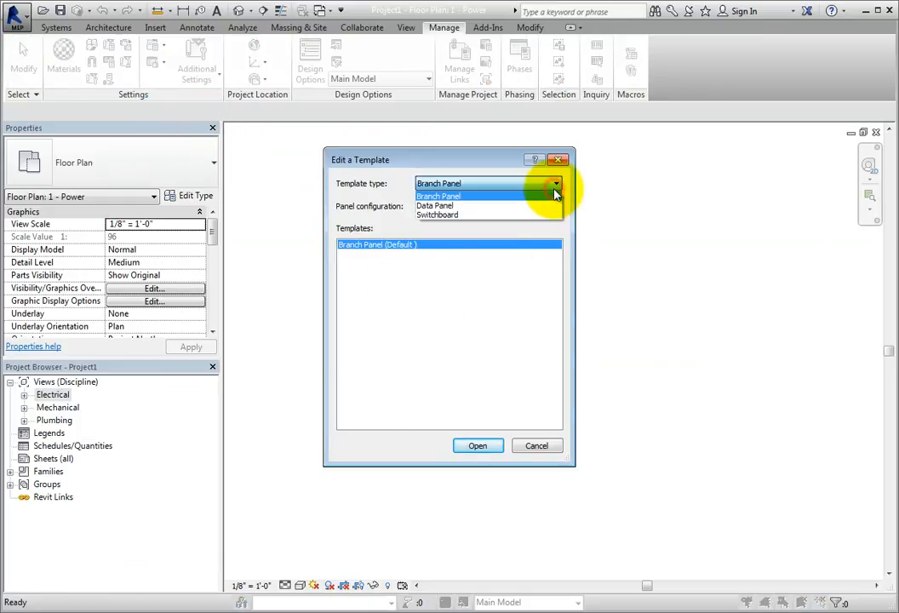
click(555, 195)
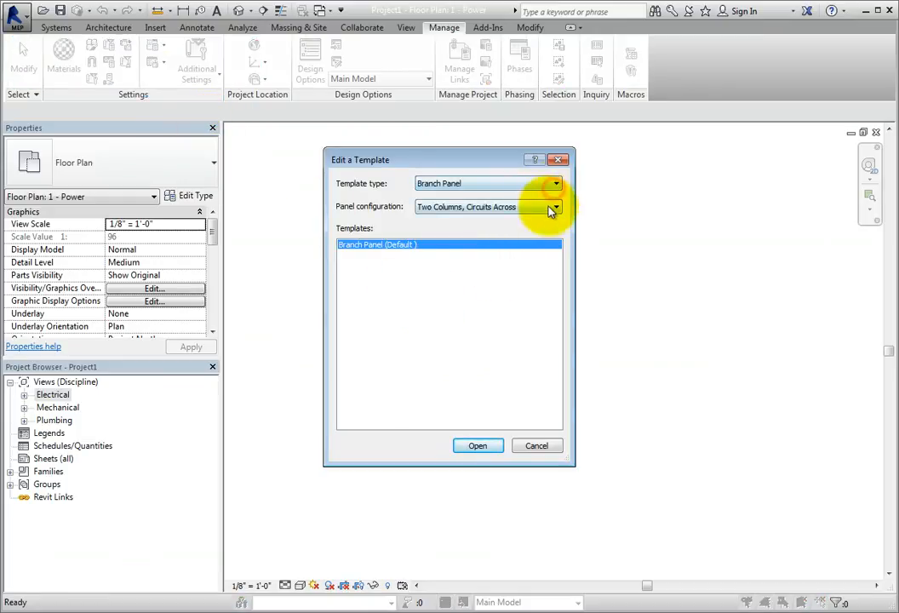
click(555, 209)
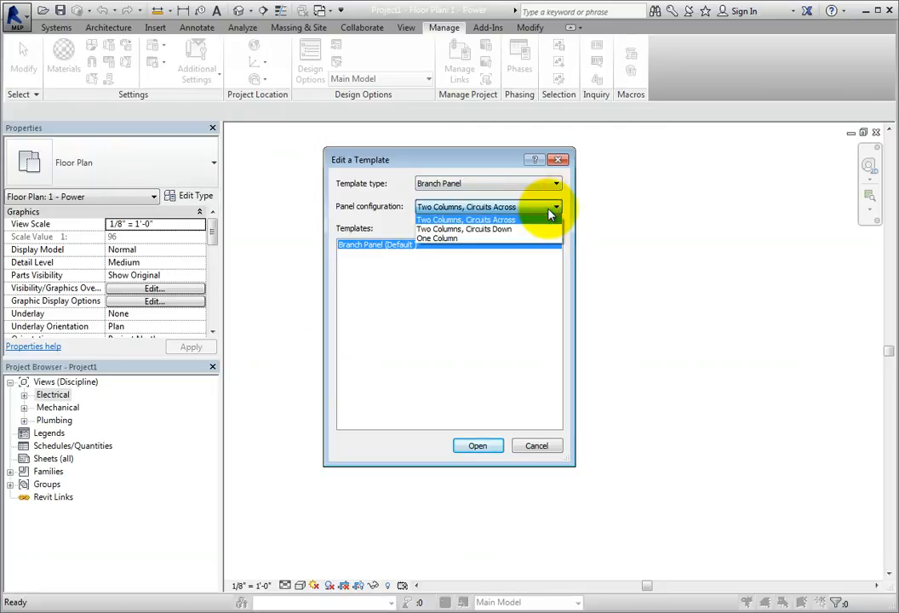
click(550, 211)
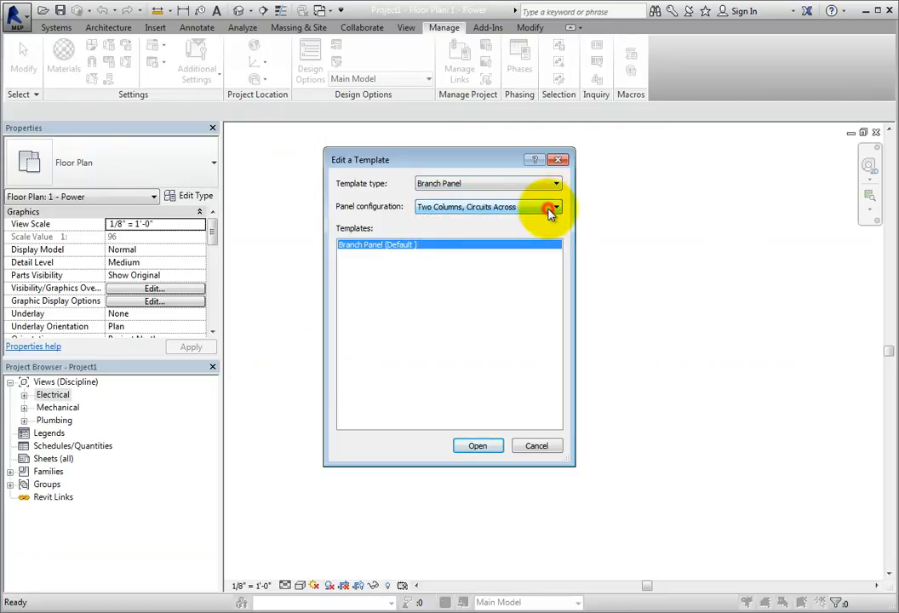
click(479, 446)
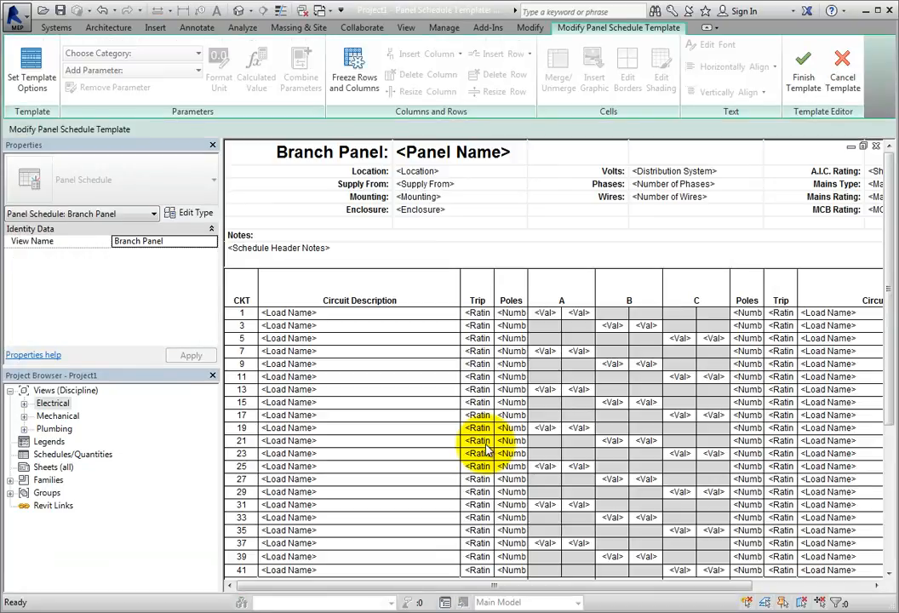